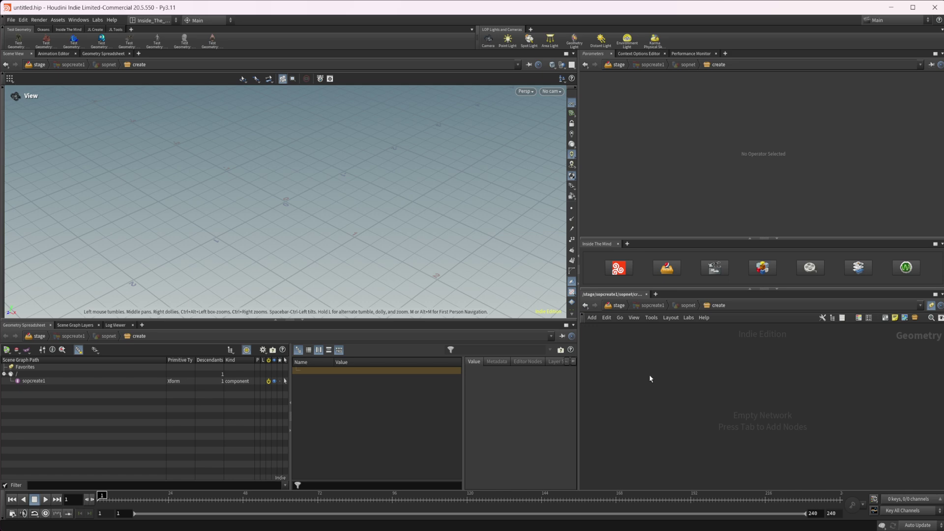
Step: Add a Circle node ('cir') to the network and centre the view on it
key("Tab")
type("cir")
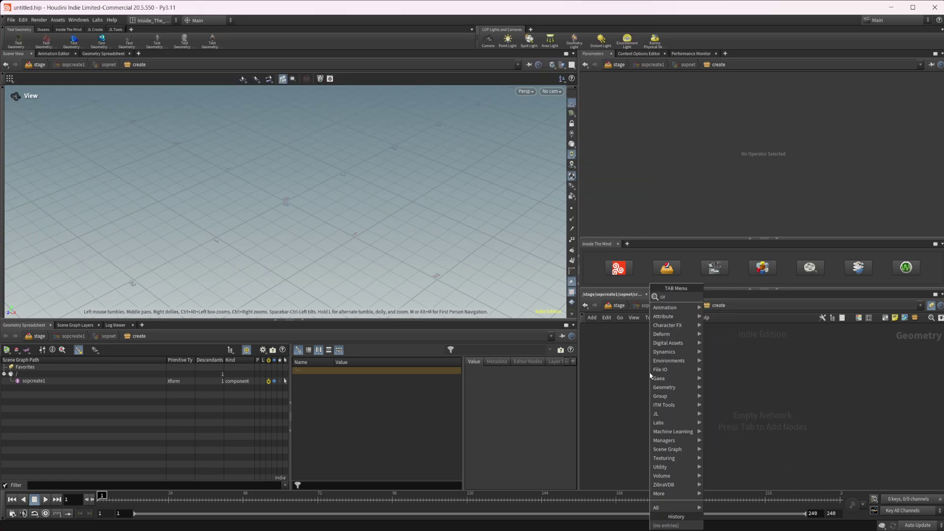
key("Return")
left_click(651, 373)
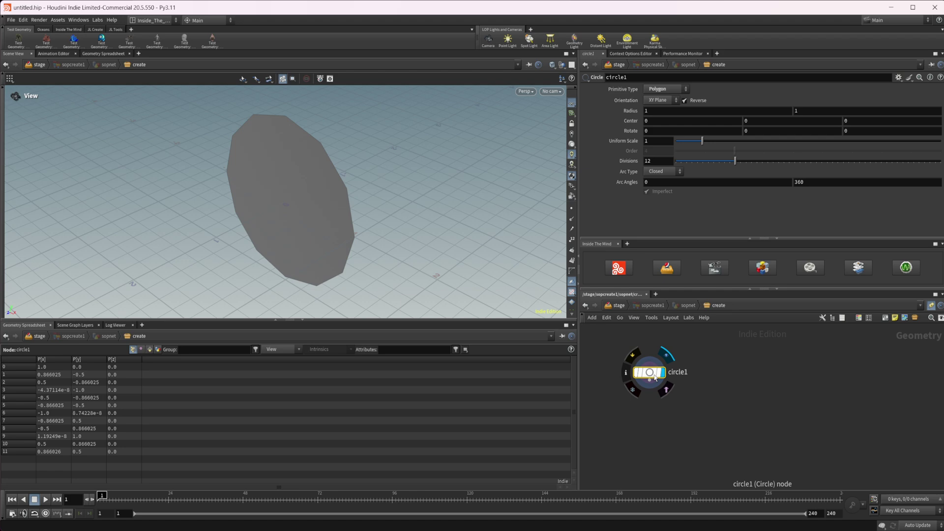
key("h")
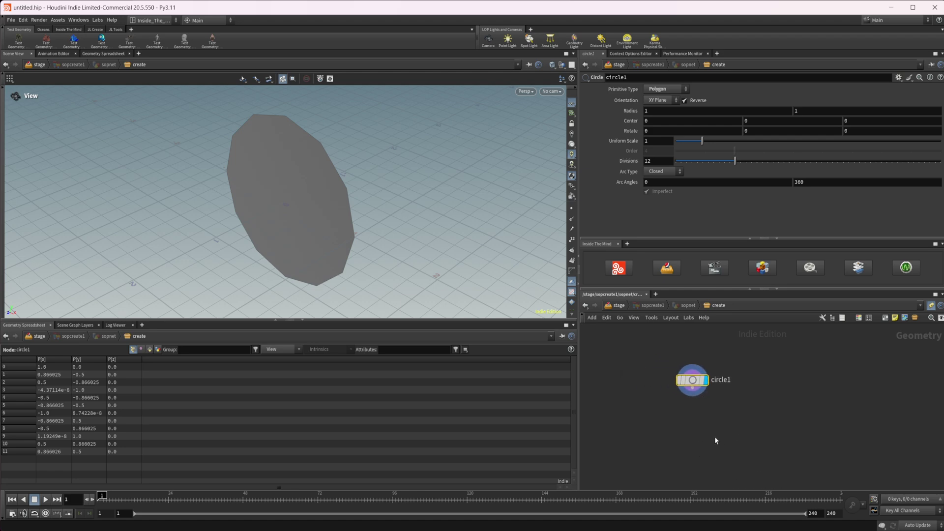
Step: Set circle1 to 50 divisions and Open Arc, and display its points in the viewport
left_click_drag(735, 161, 940, 161)
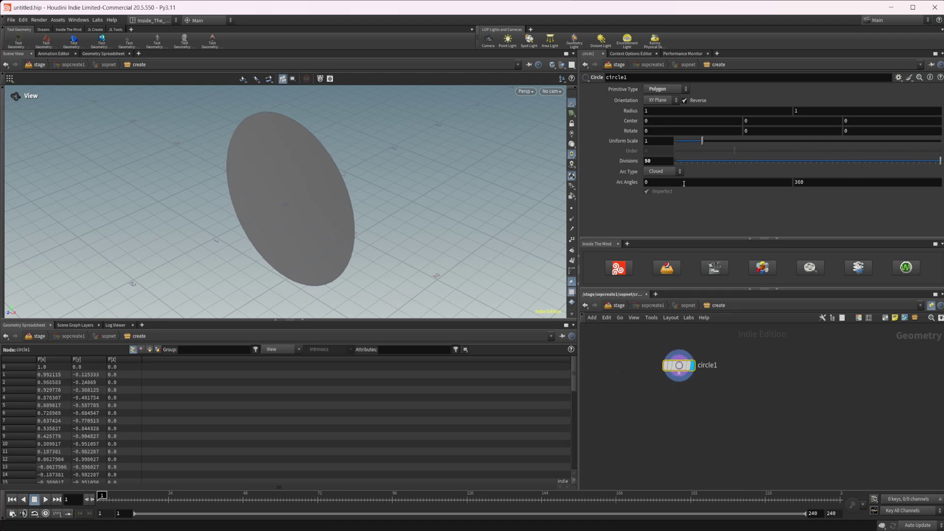
left_click(664, 172)
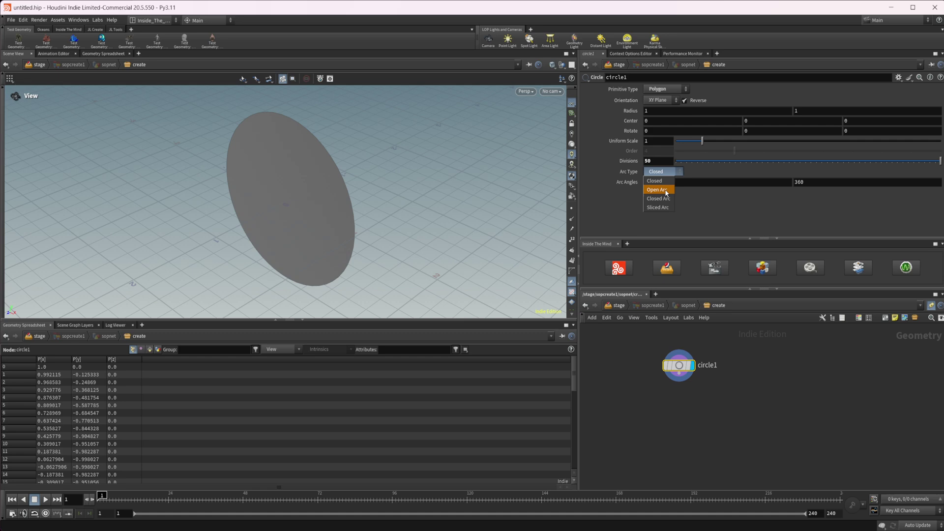
left_click(659, 184)
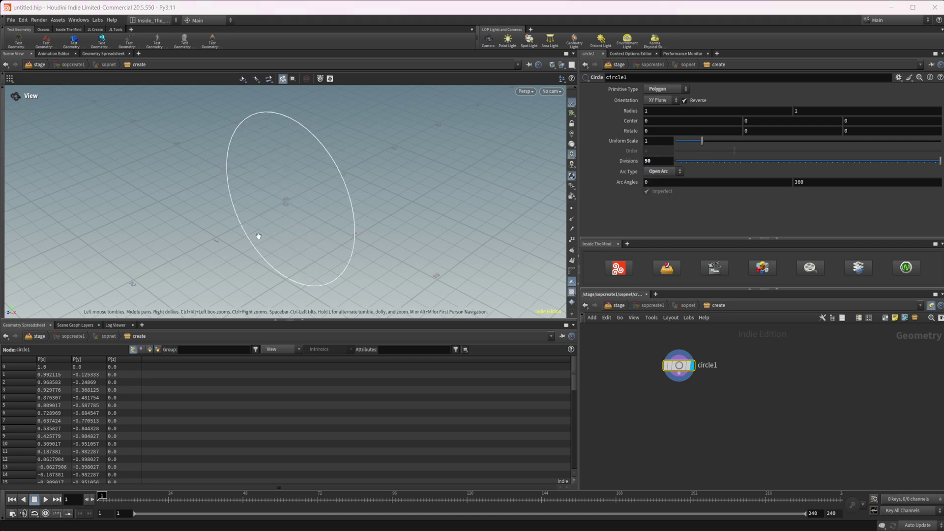
left_click_drag(258, 236, 371, 222, "alt")
left_click(571, 209)
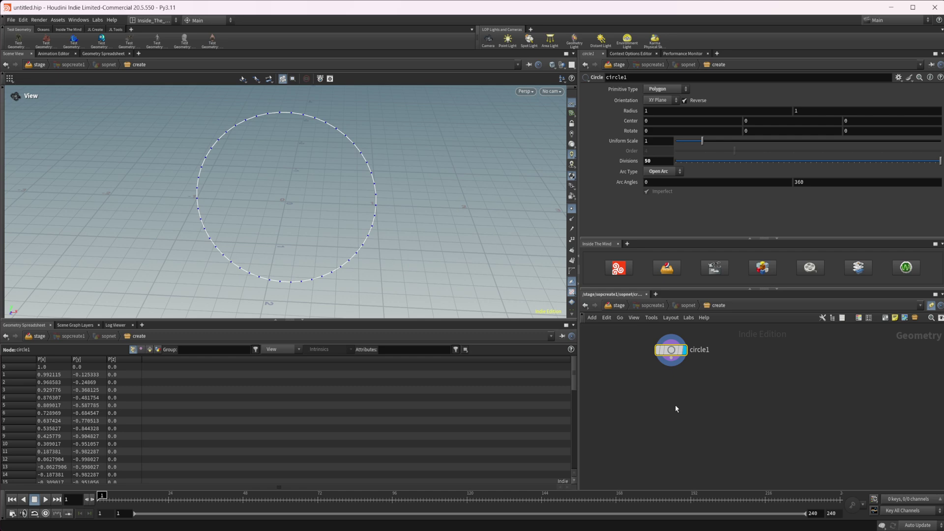
Step: Add a Carve node ('car') below circle1
key("Tab")
type("car")
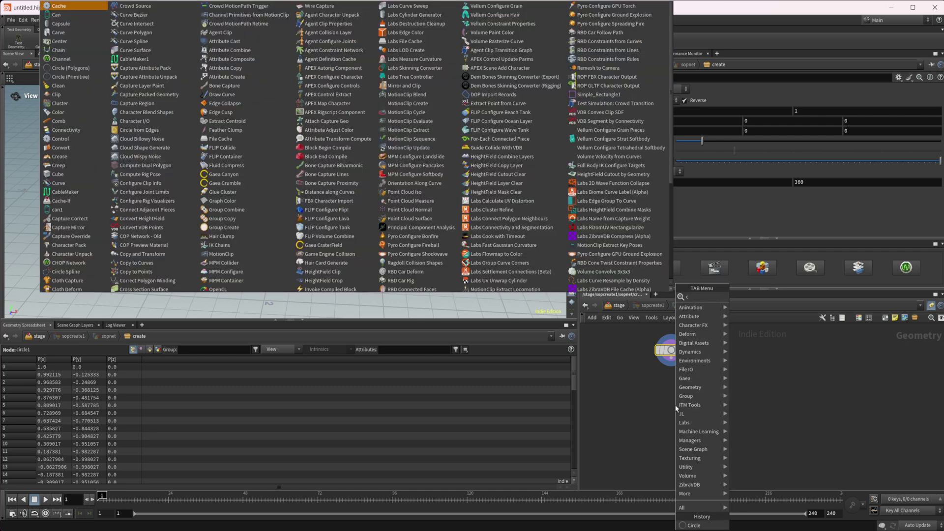
key("Return")
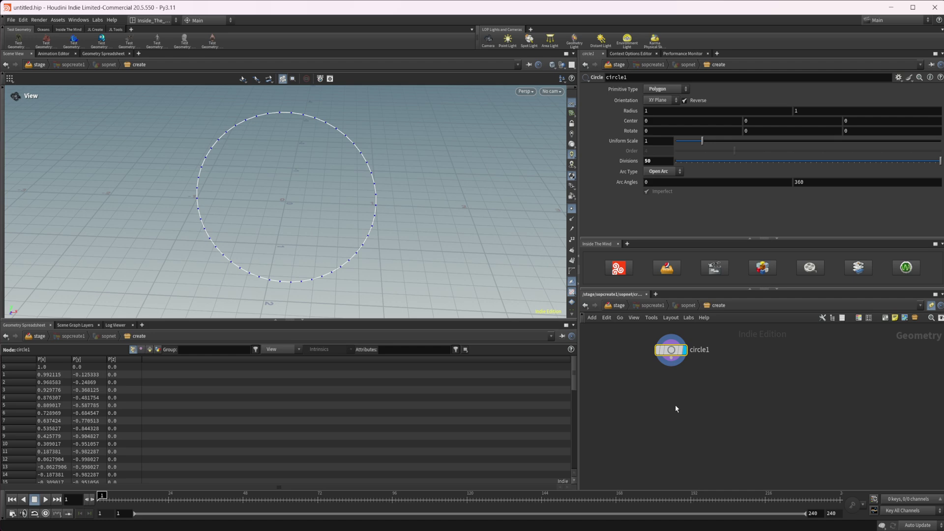
left_click(675, 405)
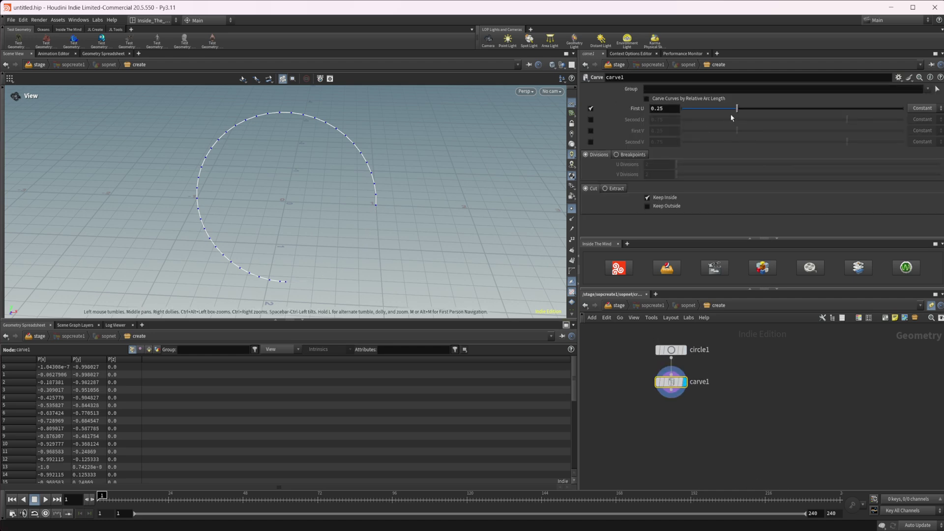
Step: Switch carve1 from Cut to Extract with Extract Point(s), keeping First U at 0
left_click_drag(731, 114, 664, 192)
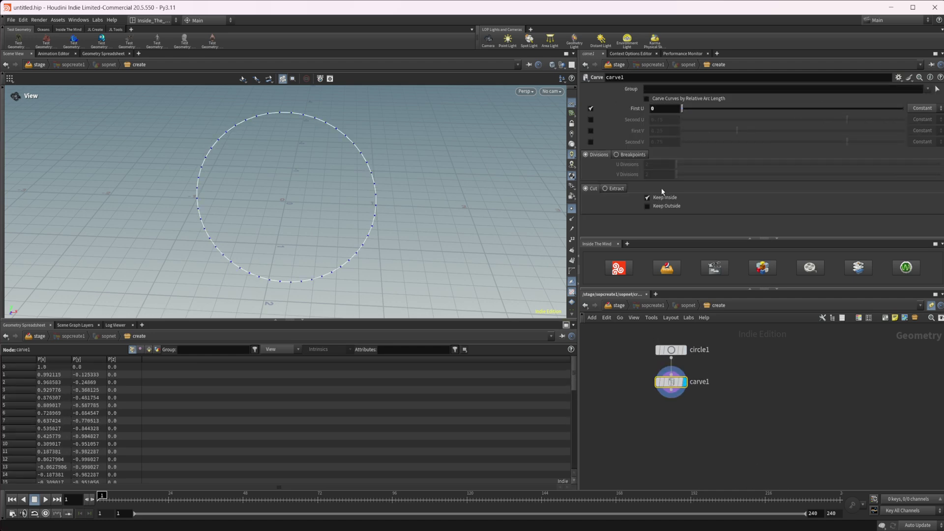
left_click(609, 190)
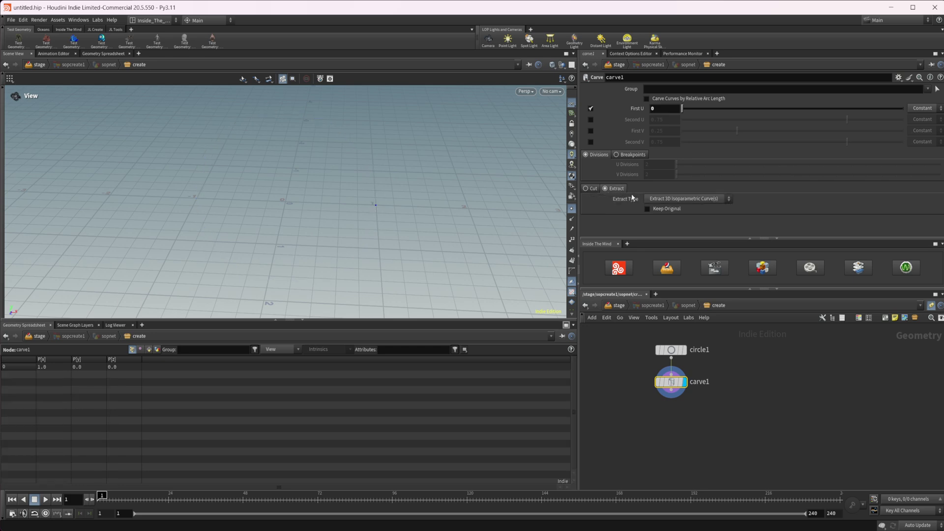
left_click(669, 198)
left_click(684, 218)
mouse_move(693, 373)
mouse_move(684, 109)
left_mouse_down()
mouse_move(875, 111)
mouse_move(682, 109)
left_mouse_up()
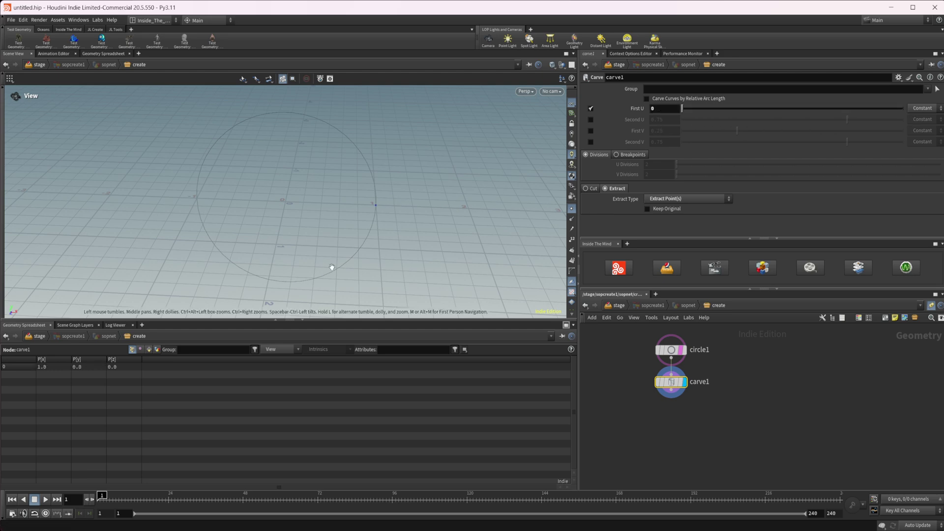
Step: Enter $FF in carve1's First U field and test it by playing the timeline
scroll(315, 227, "up", 2)
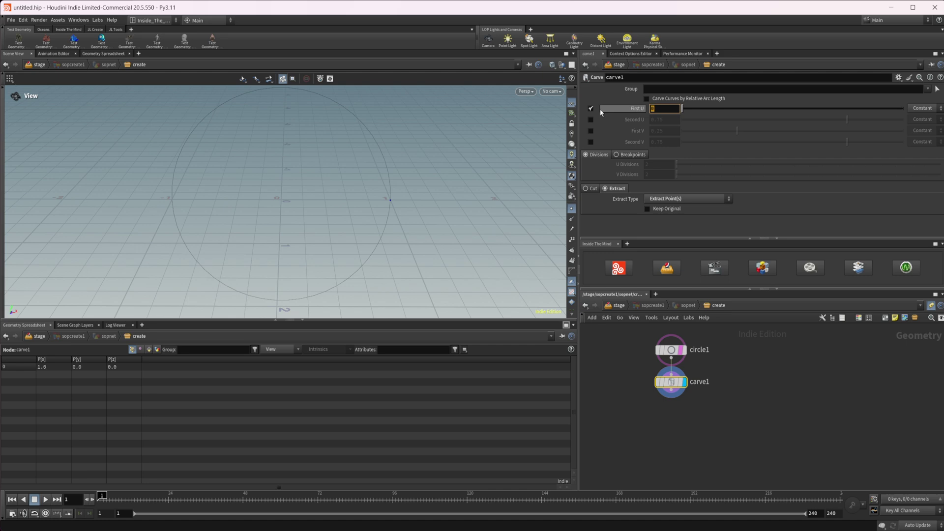
type("$FF")
key("BackSpace")
key("BackSpace")
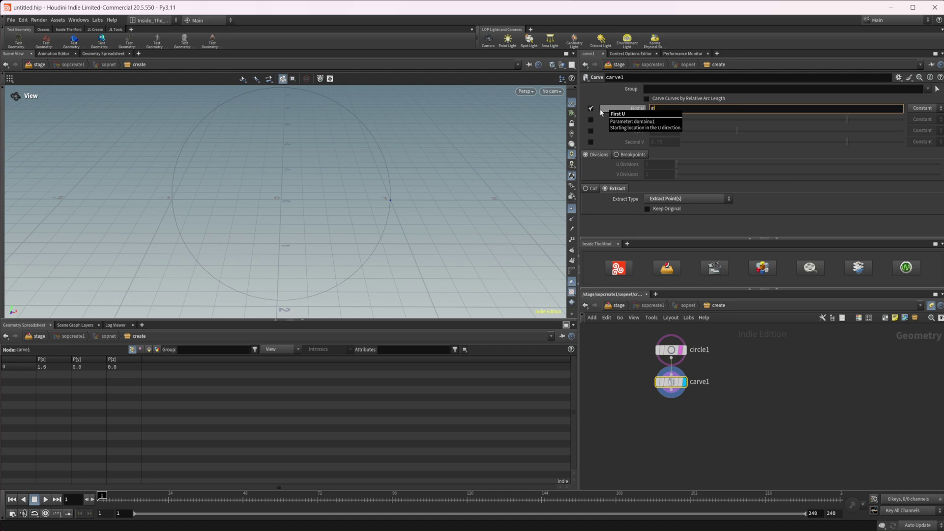
type("FF")
key("Return")
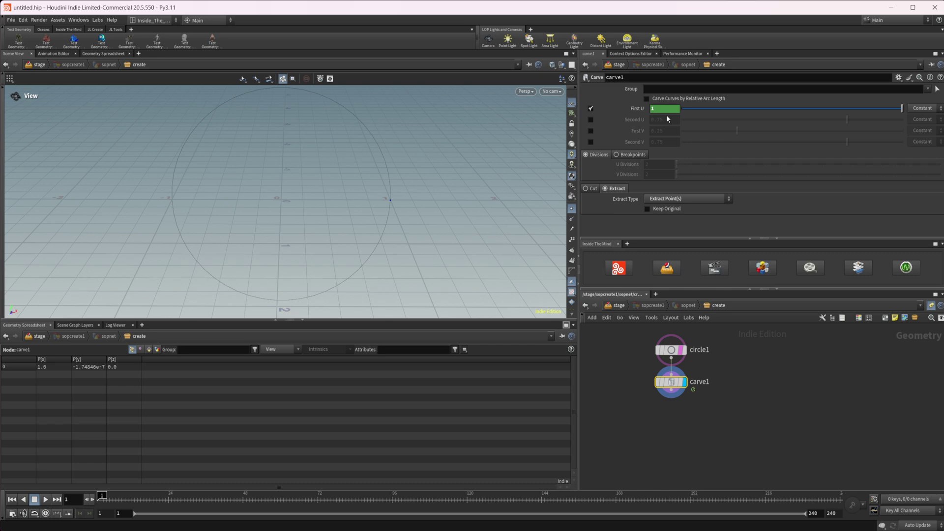
key("Up")
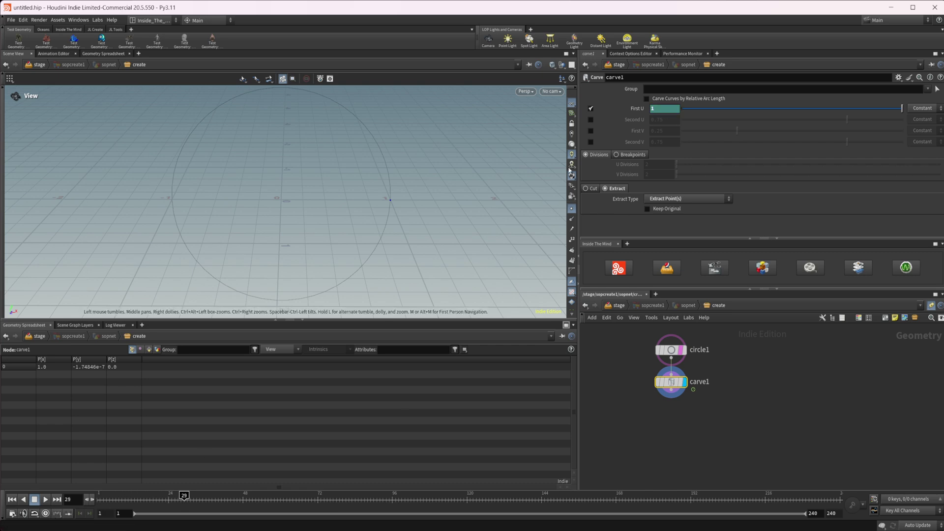
key("ctrl+Up")
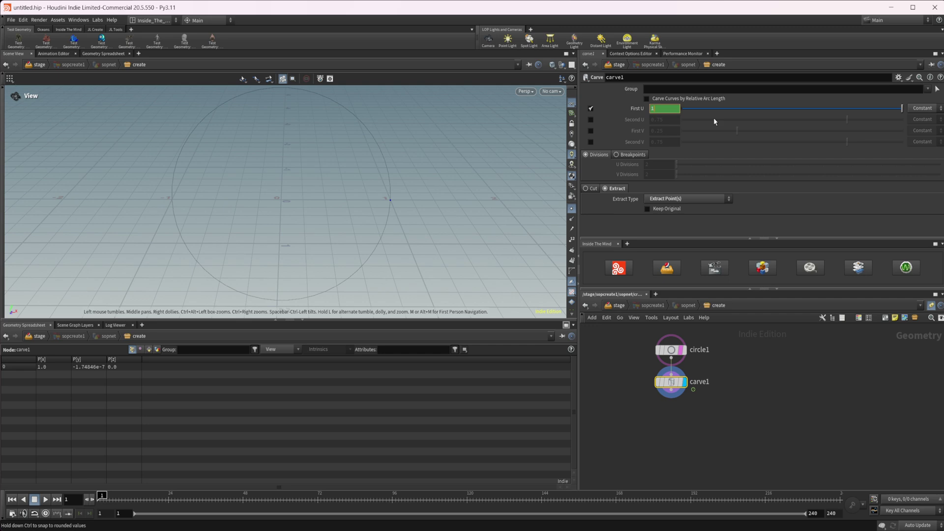
Step: Change First U to $FF*.01 and scrub the timeline to watch the point travel
left_click(636, 108)
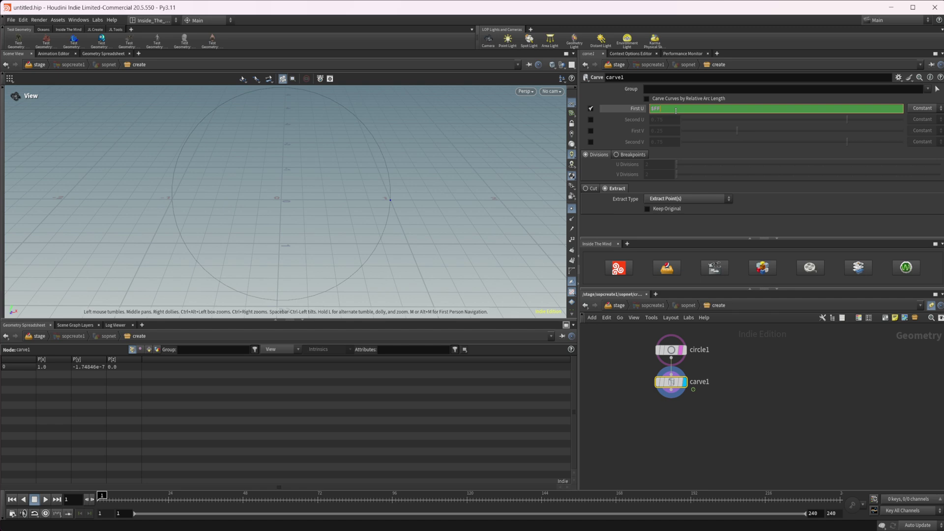
type("*.01")
key("Return")
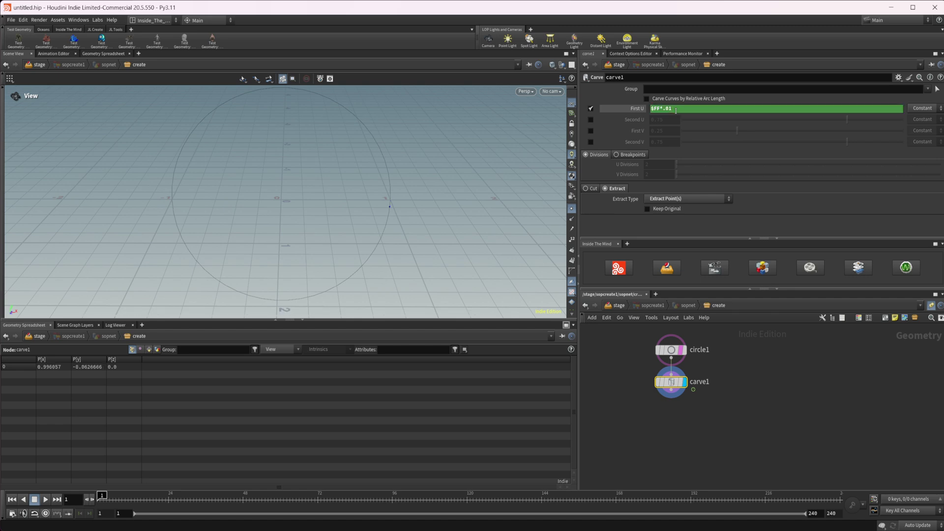
left_click(122, 497)
left_click_drag(121, 496, 423, 496)
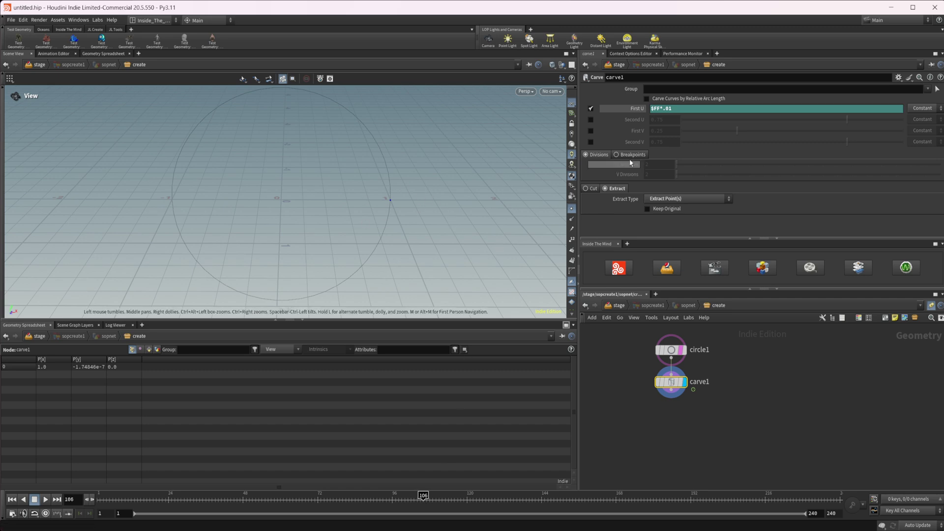
double_click(656, 108)
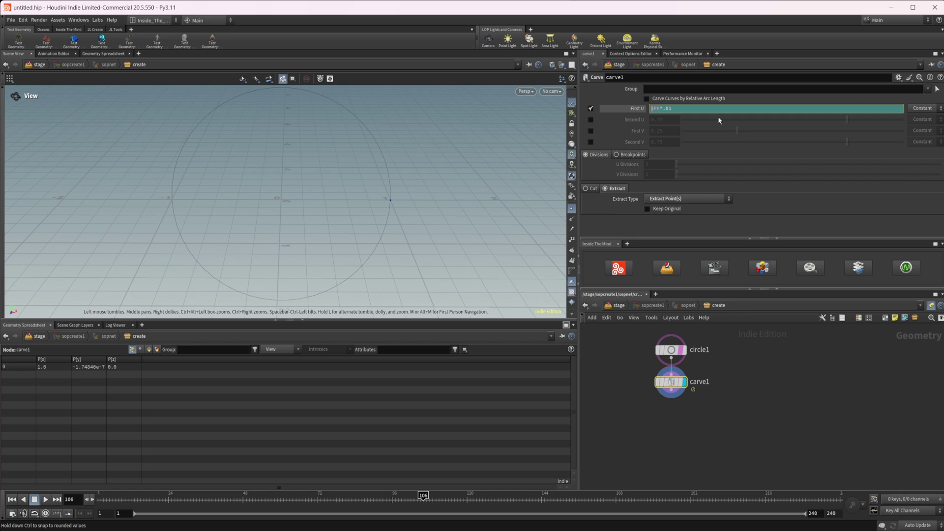
Step: Wrap the First U expression as frac($FF*.01)
type("frac")
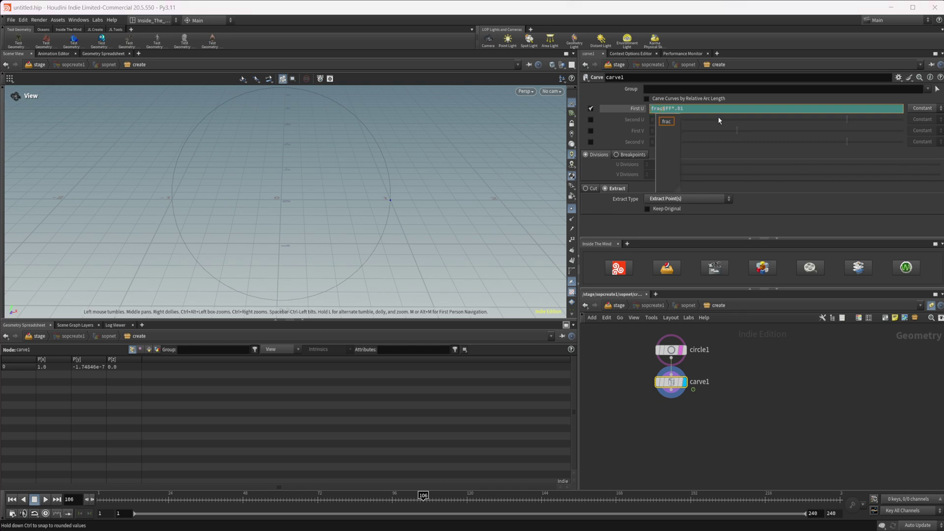
type("(")
left_click(699, 108)
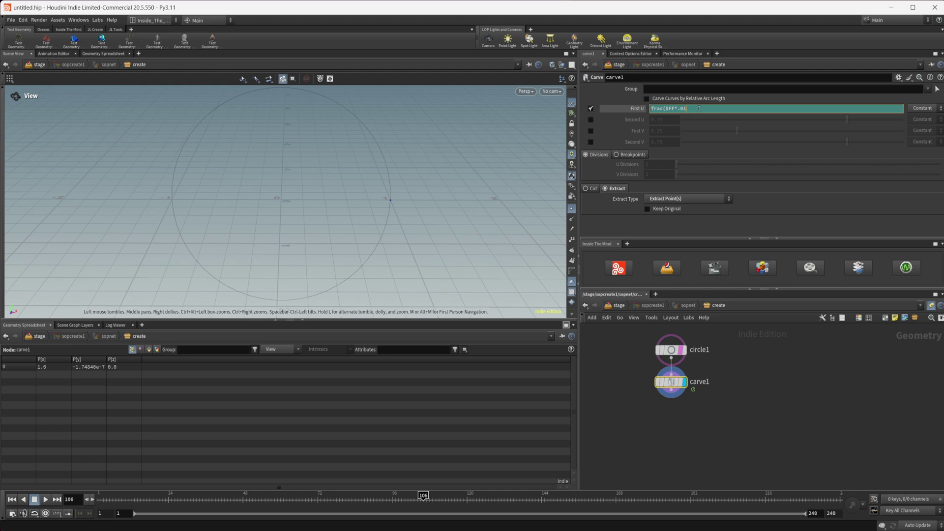
type(")")
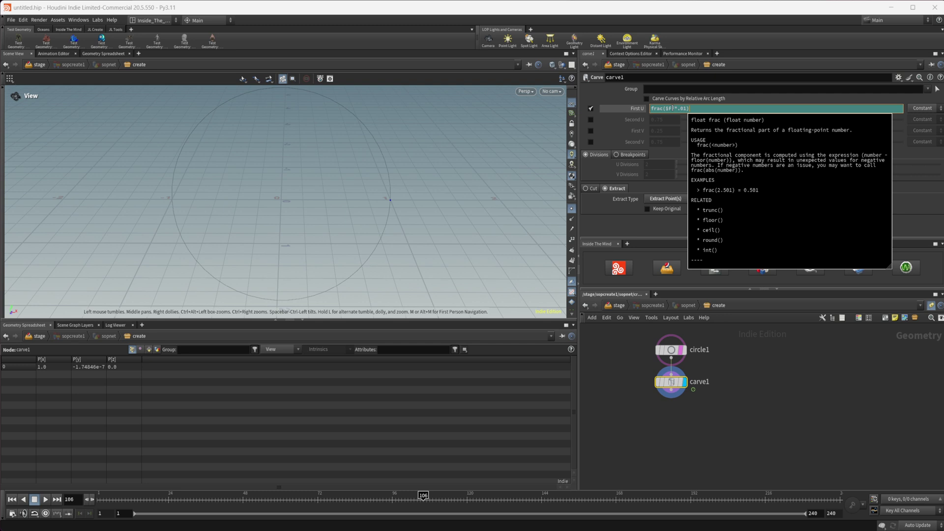
key("Return")
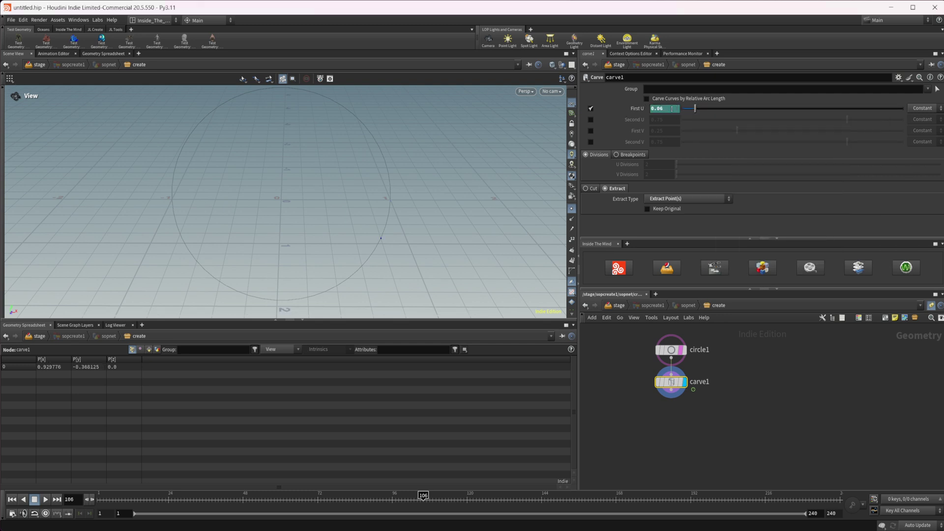
Step: Play the animation to watch the point loop, stopping at frame 223
left_click(45, 499)
key("Escape")
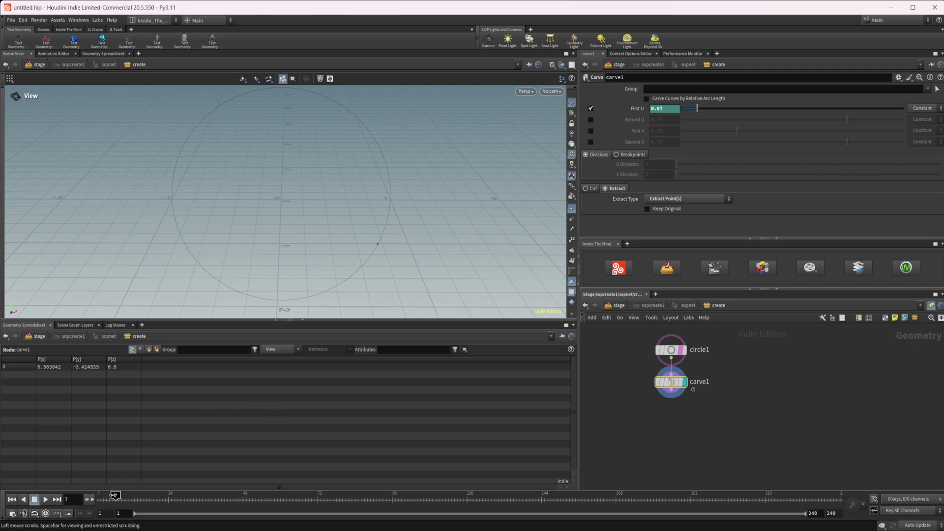
left_click(46, 499)
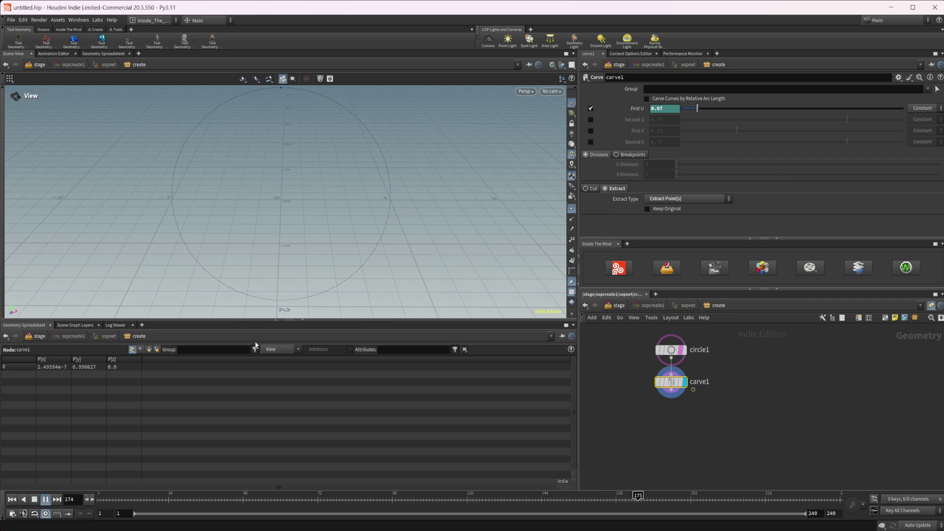
left_click(44, 499)
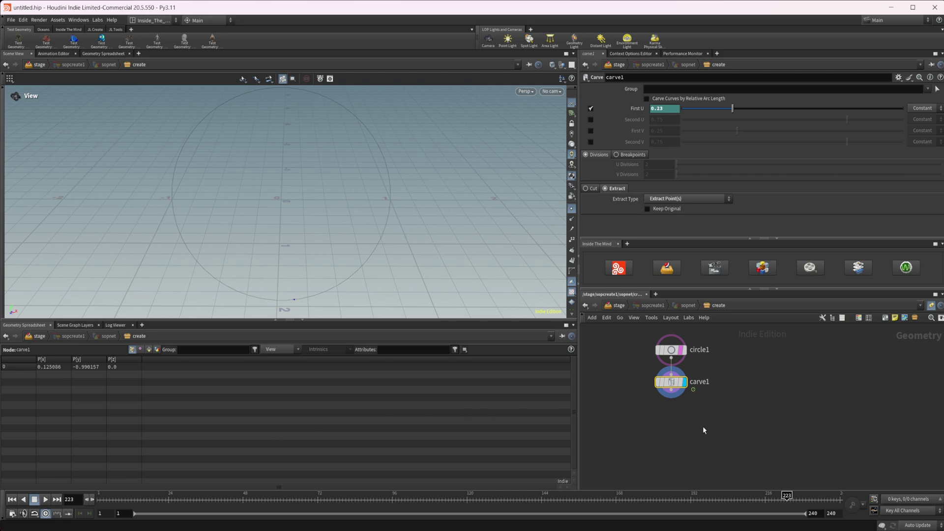
middle_click_drag(743, 415, 715, 415)
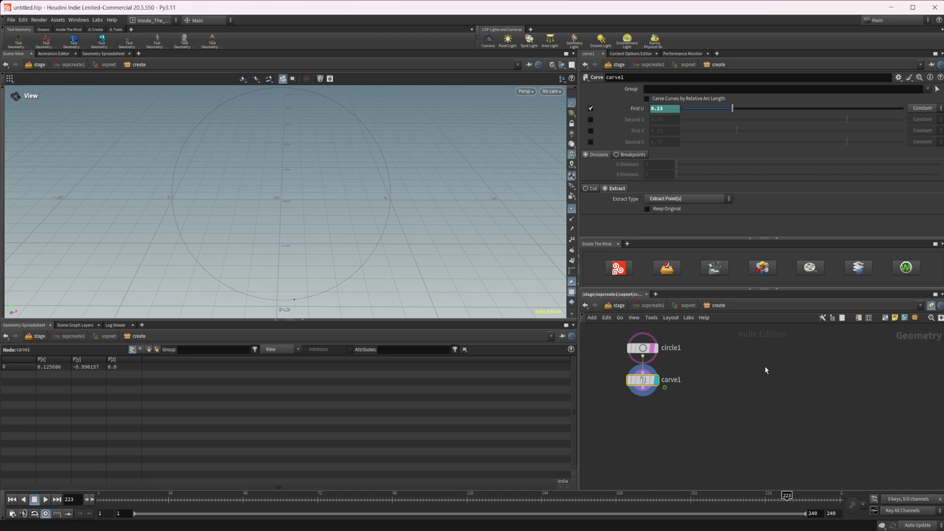
Step: Add an Add node with three points
key("Tab")
type("add")
key("Return")
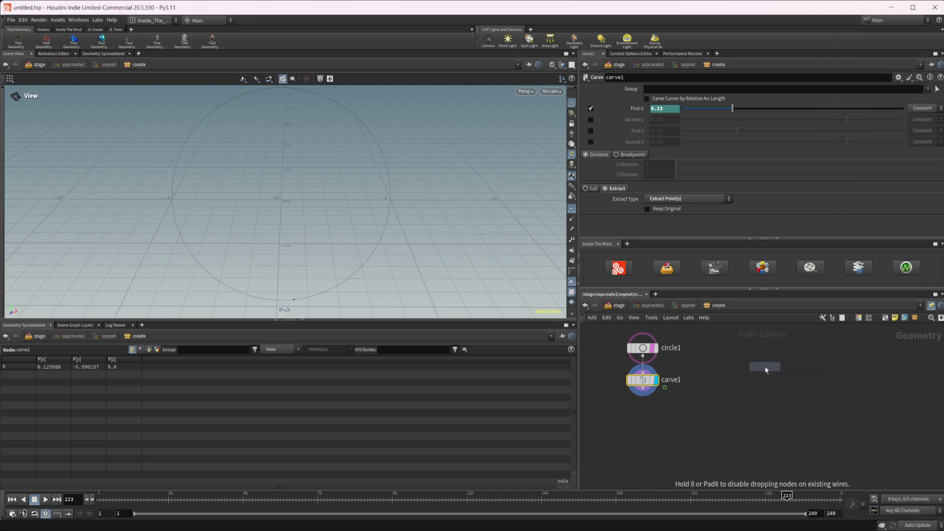
left_click(760, 356)
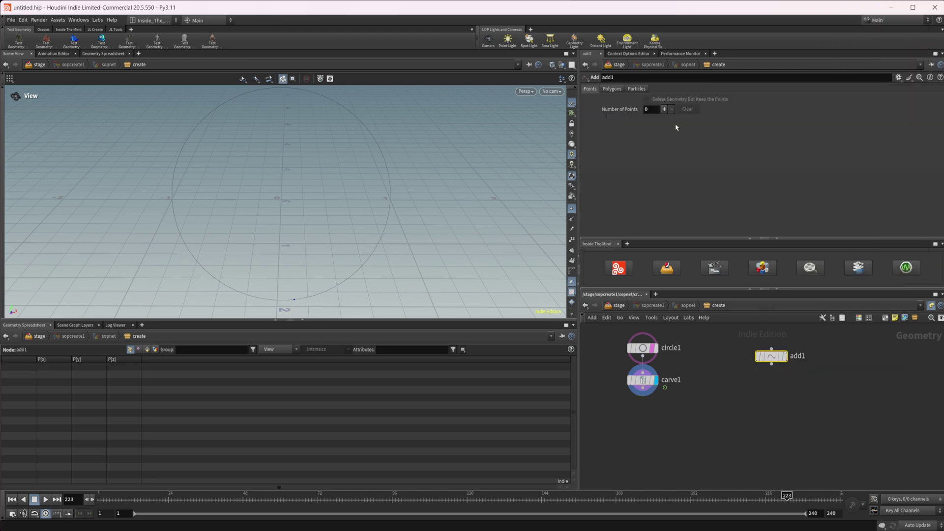
left_click(665, 109)
left_click(665, 109)
left_click(665, 109)
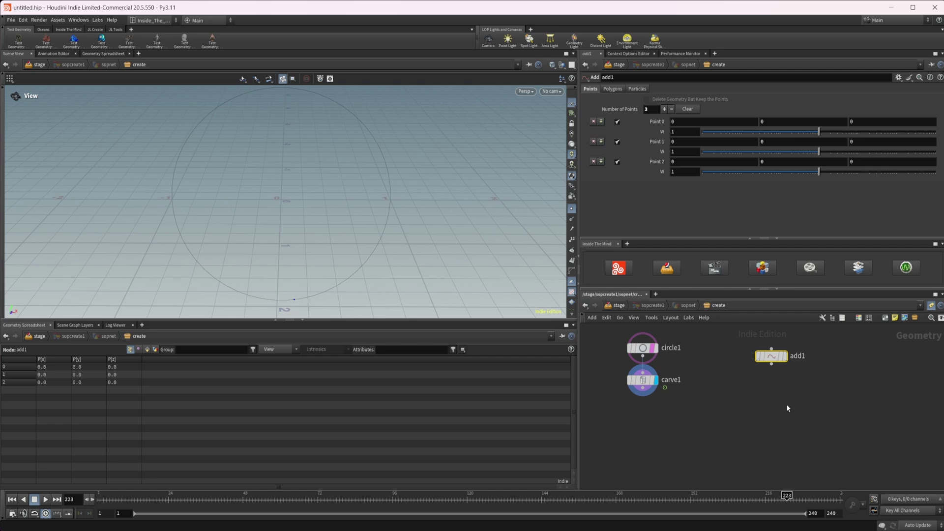
left_click_drag(772, 356, 754, 352)
Step: Add an Attribute Randomize below add1 that randomizes N with Inside Sphere distribution
key("Tab")
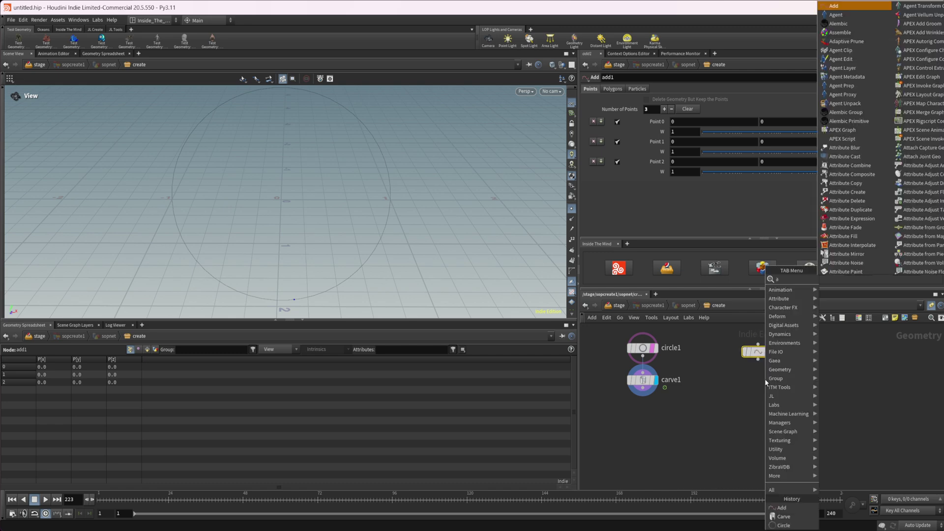
key("Escape")
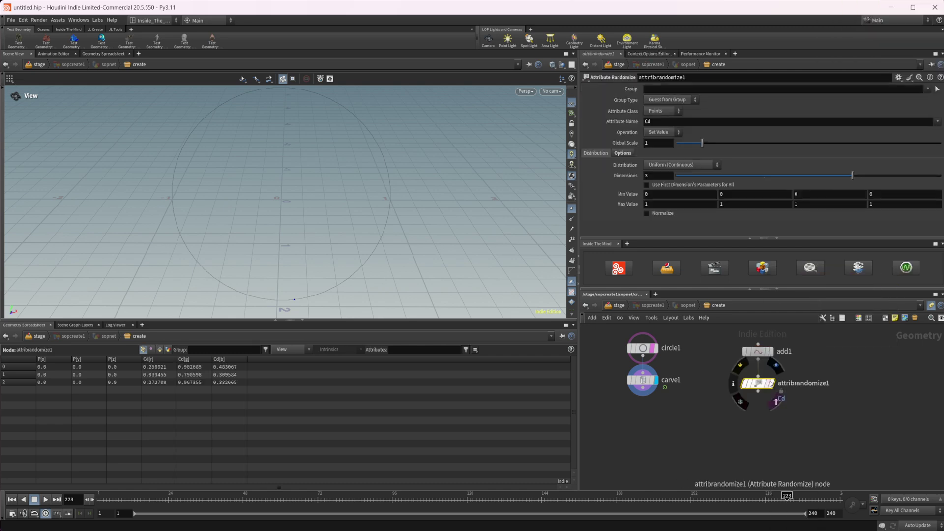
left_click(760, 383)
double_click(656, 122)
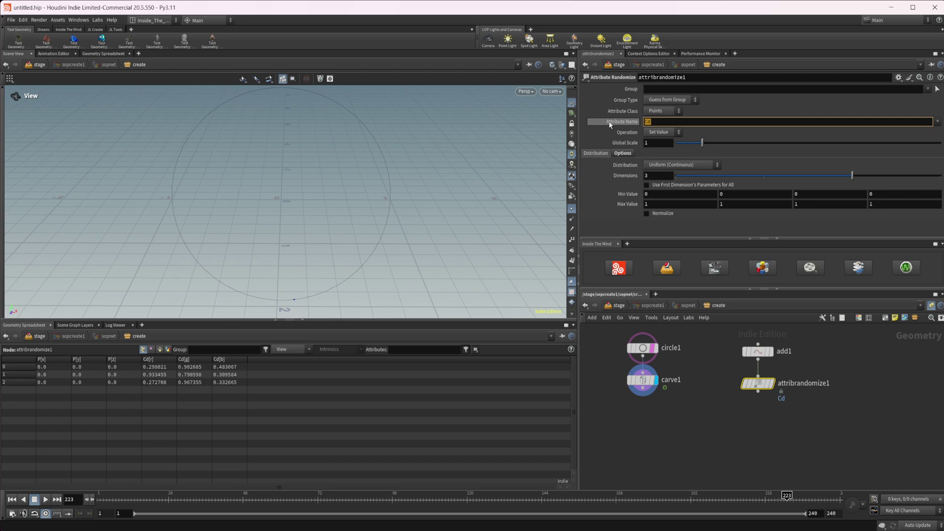
type("N")
key("Return")
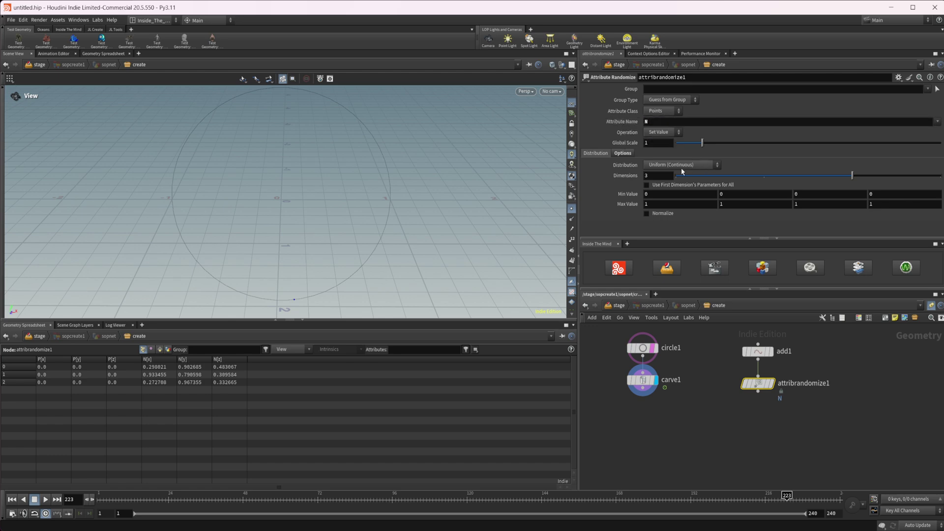
left_click(682, 166)
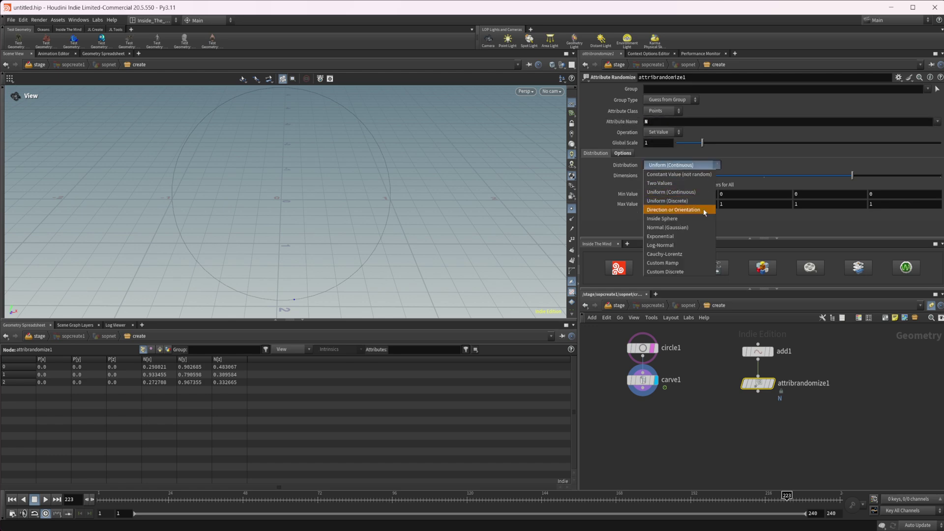
left_click(662, 218)
middle_click_drag(714, 435, 687, 428)
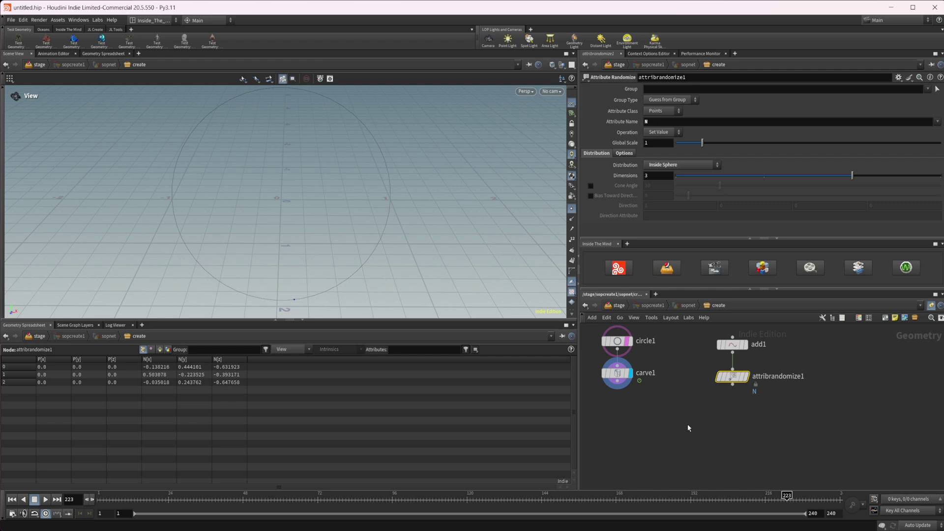
Step: Copy circle1 onto the randomized points with Copy to Points, display it, and untemplate circle1
key("Tab")
type("copy to")
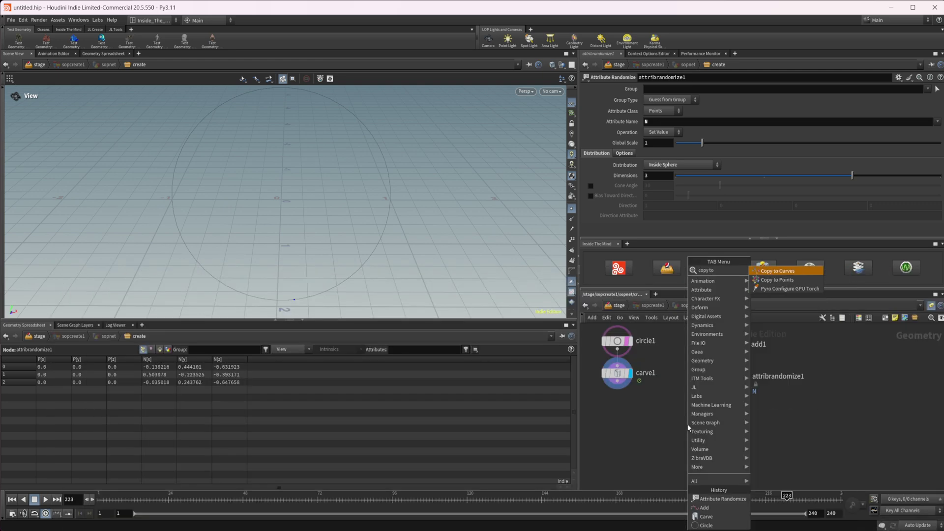
key("Down")
key("Return")
left_click(689, 426)
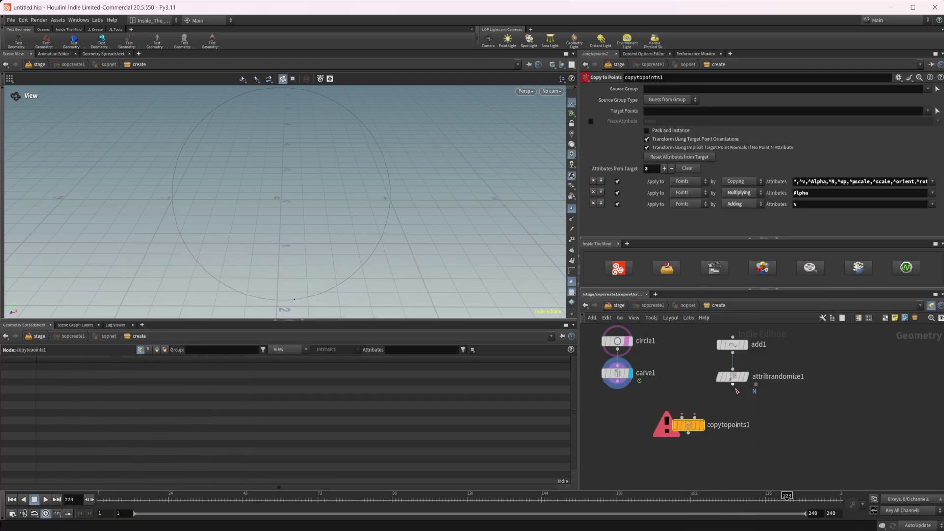
left_click_drag(733, 385, 695, 417)
left_click_drag(618, 355, 732, 420)
left_click(747, 419)
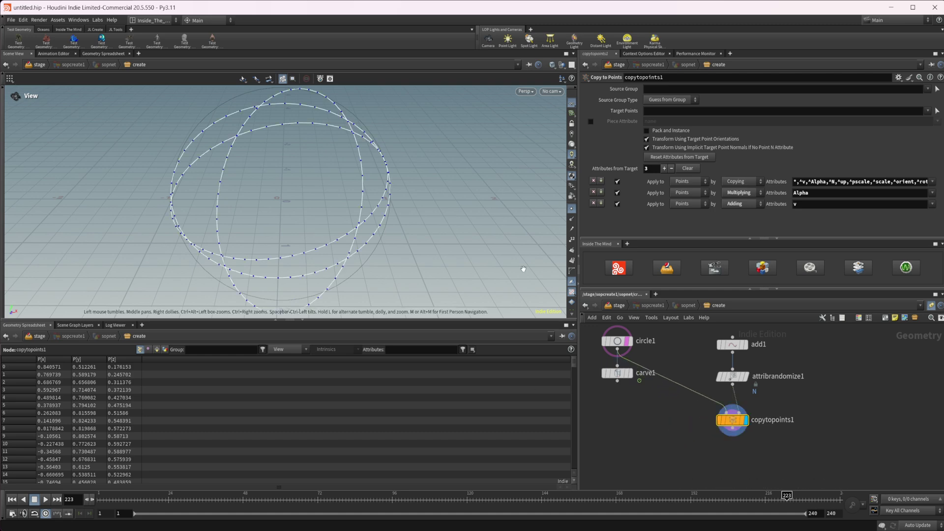
left_click(628, 341)
middle_click_drag(768, 452, 738, 430)
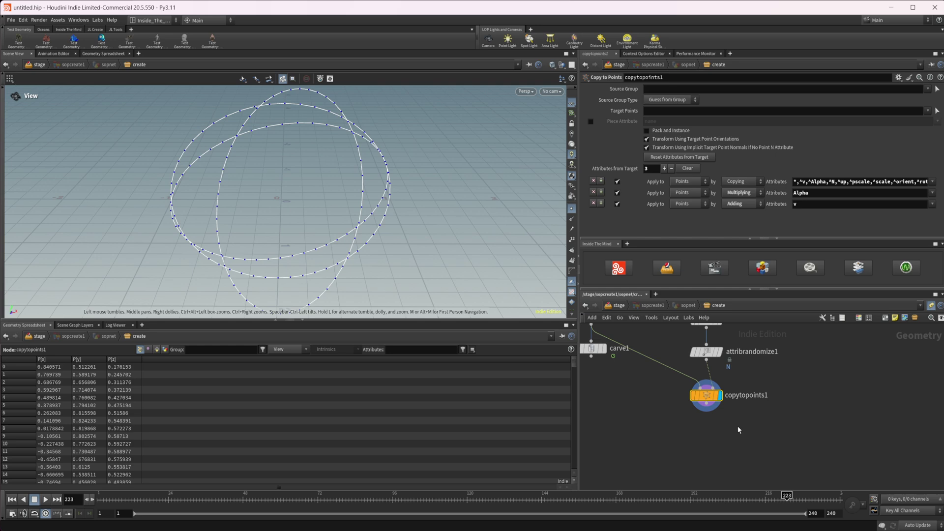
left_click_drag(356, 225, 316, 227)
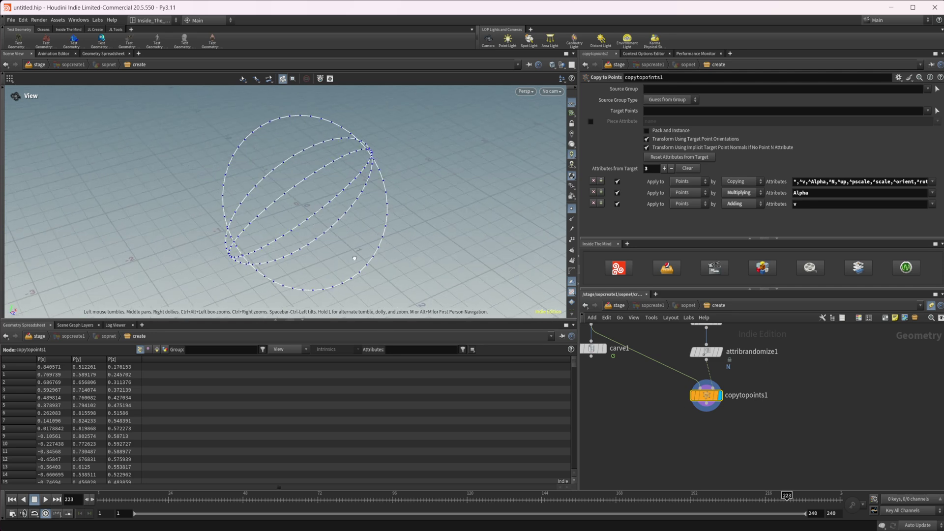
left_click_drag(374, 306, 366, 261)
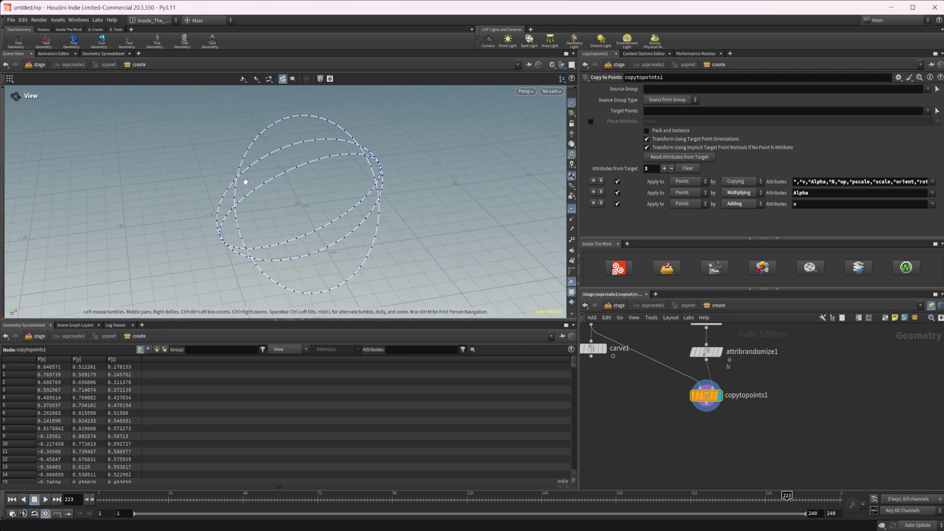
middle_click_drag(764, 428, 729, 421)
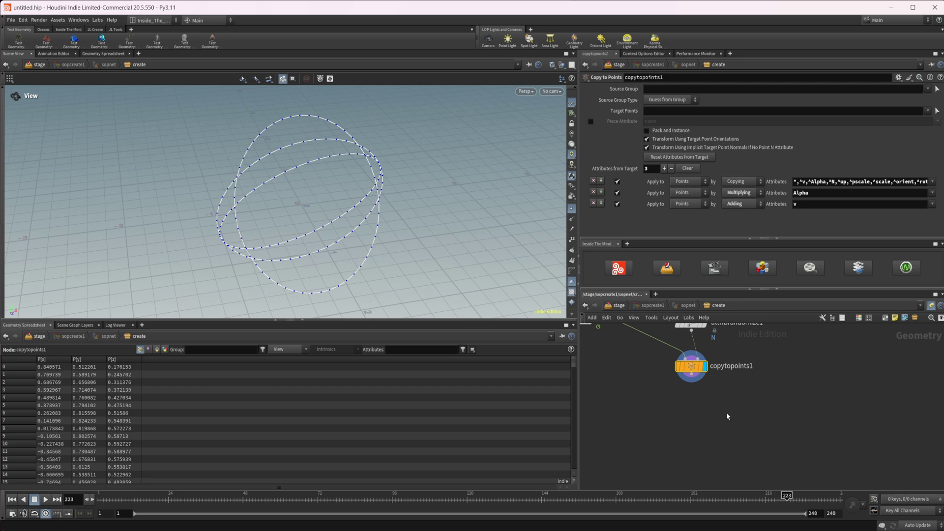
Step: Feed copytopoints1 into a new Scatter node with Force Total Count 40
key("Tab")
type("sca")
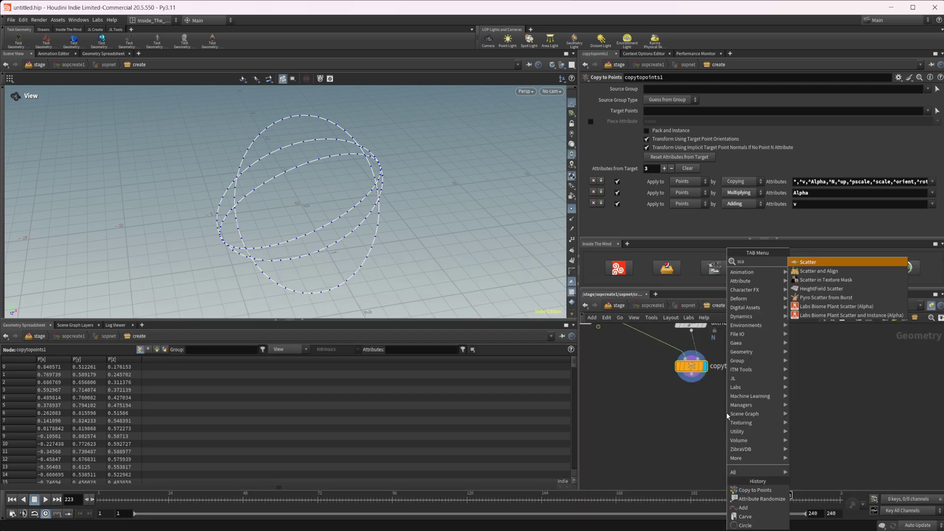
key("Return")
left_click(778, 370)
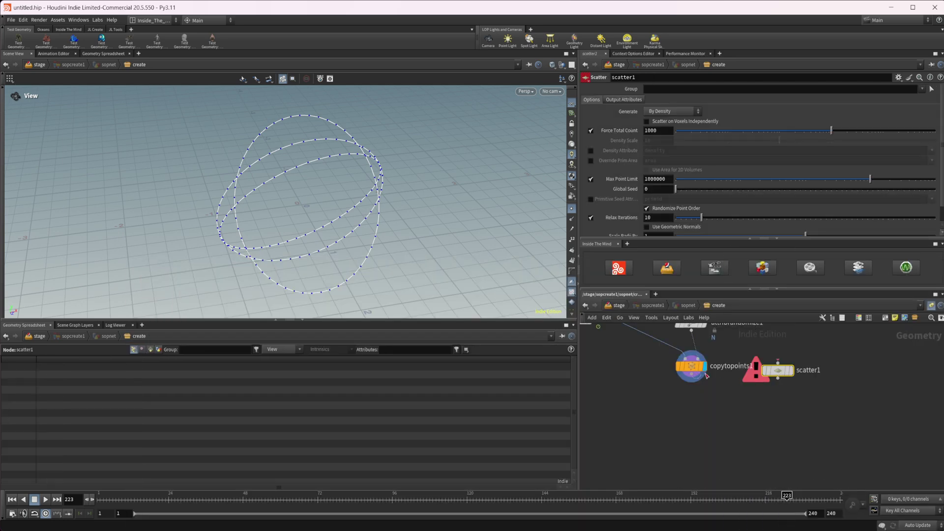
left_click_drag(692, 382, 778, 394)
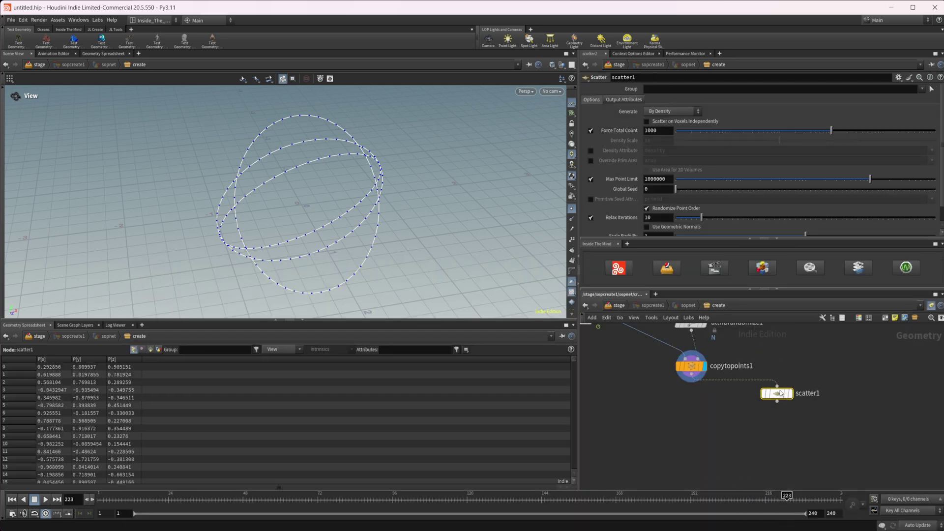
left_click(665, 133)
key("BackSpace")
key("BackSpace")
key("BackSpace")
key("BackSpace")
type("40")
key("Return")
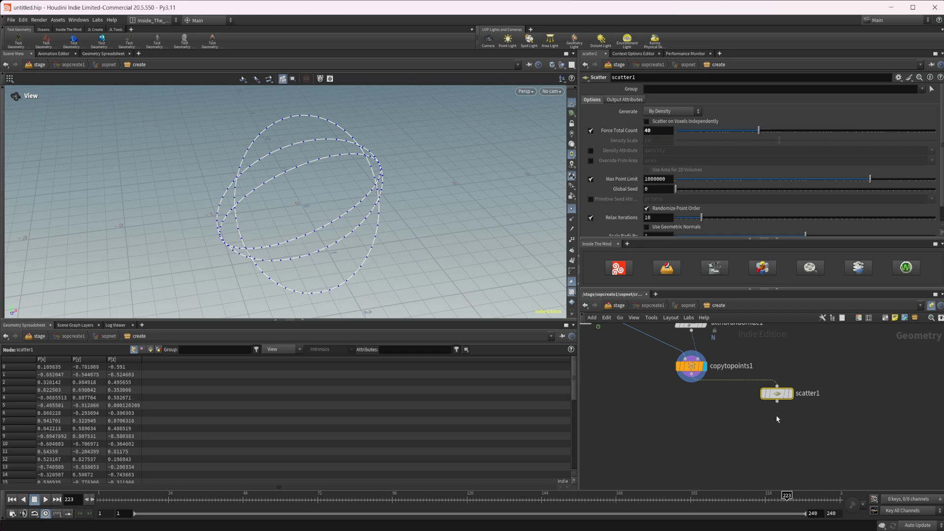
Step: Display scatter1 and tumble the viewport to inspect the 40 scattered points
middle_click_drag(776, 416, 752, 405)
left_click(765, 383)
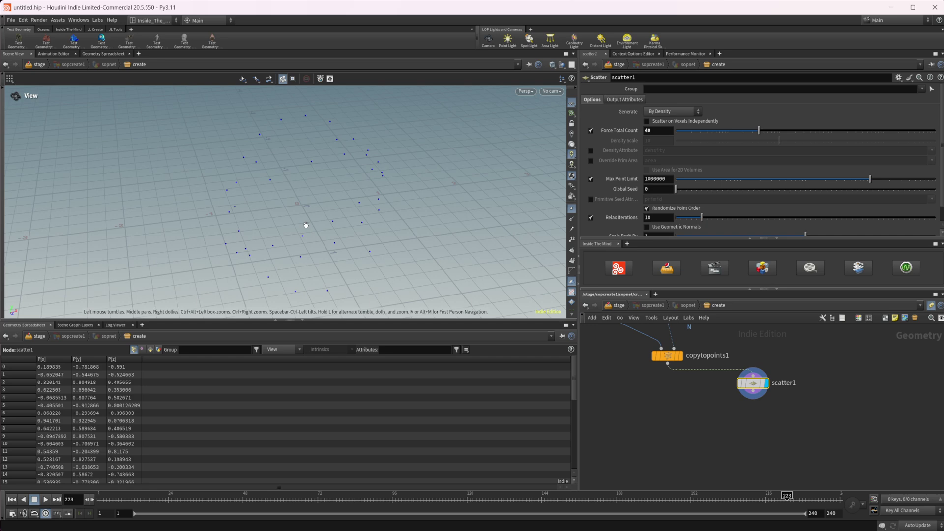
left_click_drag(306, 225, 321, 238)
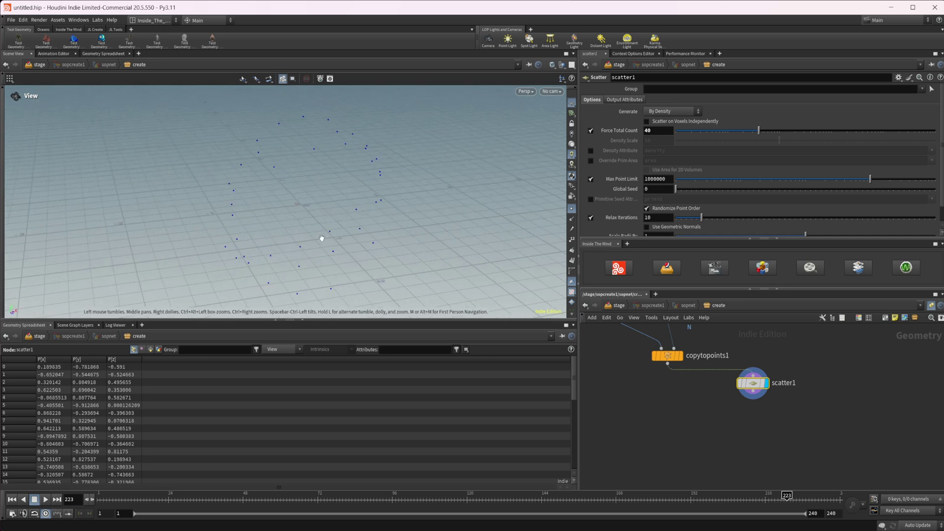
middle_click_drag(774, 443, 765, 412)
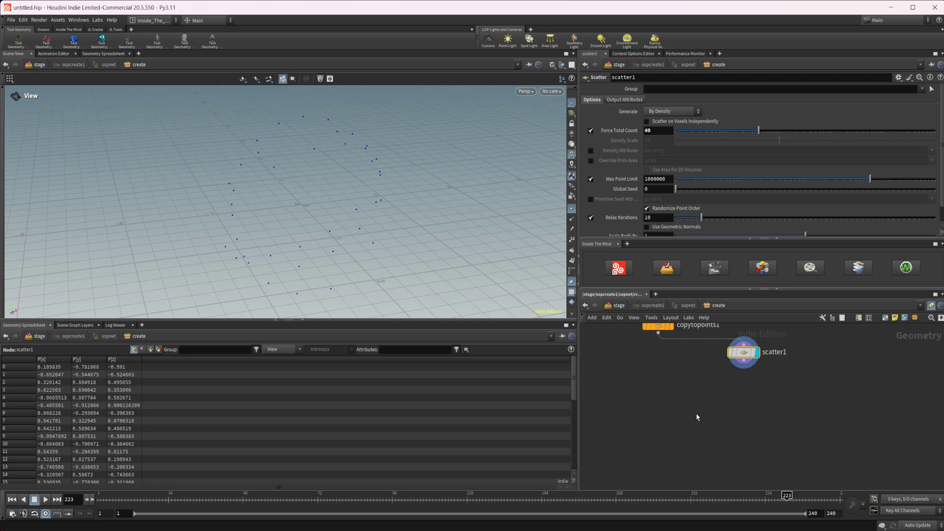
left_click_drag(300, 184, 293, 168)
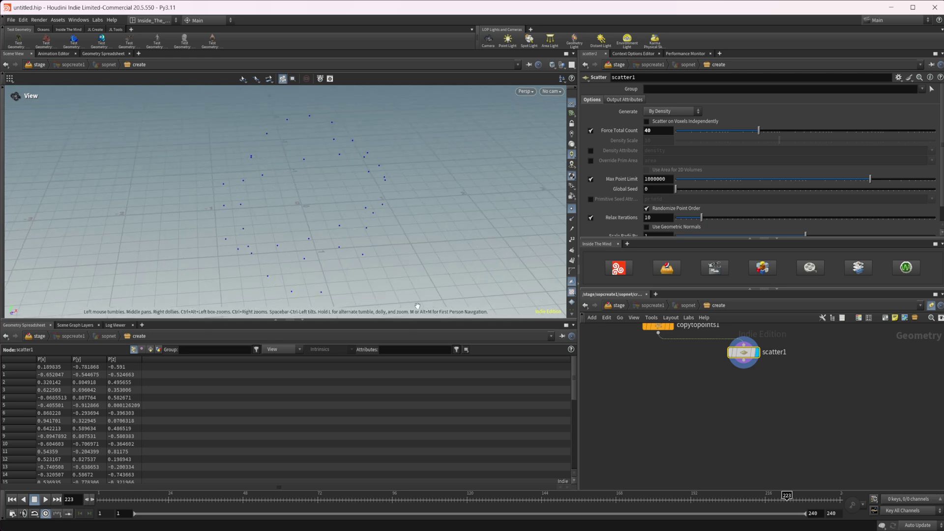
Step: Add an Attribute Wrangle ('att wr'), wire copytopoints1 into it, and select scatter1
middle_click_drag(765, 433, 759, 420)
key("Tab")
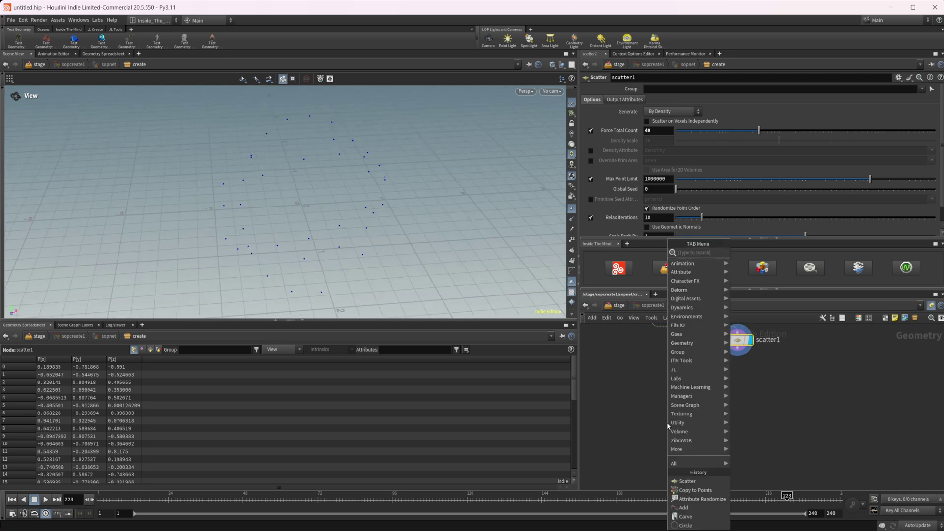
type("att wr")
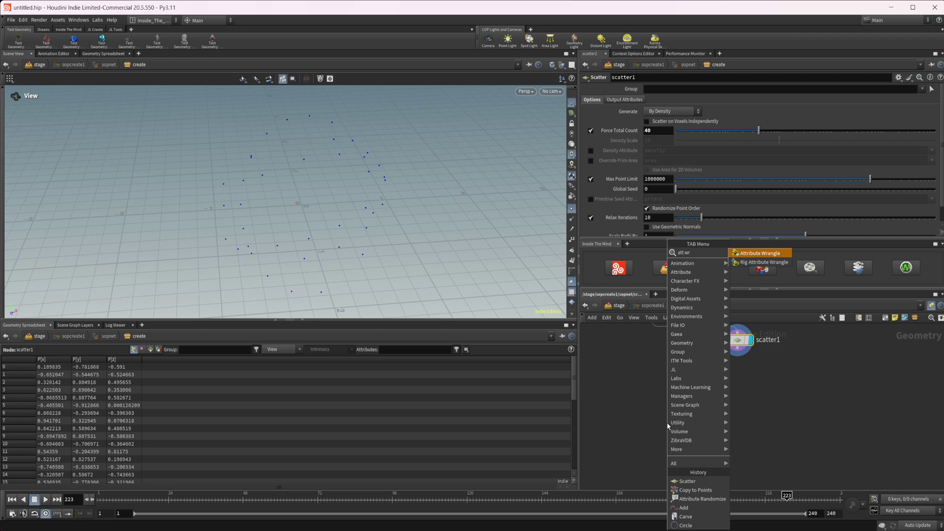
key("Return")
left_click(704, 434)
middle_click_drag(647, 374, 682, 397)
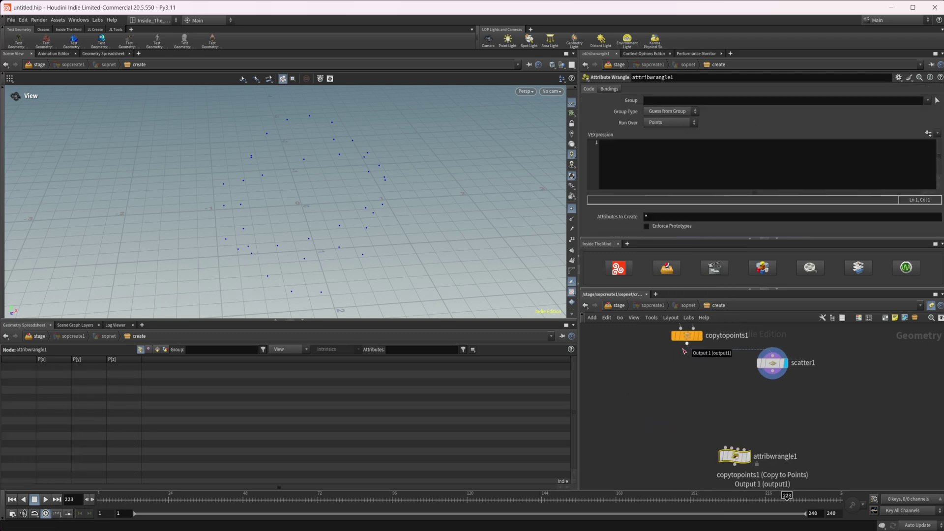
left_click_drag(687, 343, 729, 448)
middle_click_drag(738, 433, 720, 430)
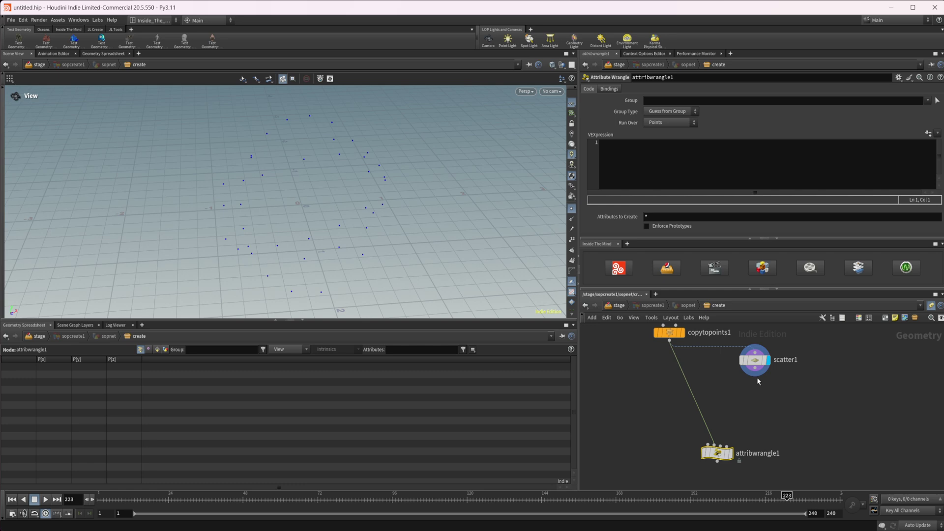
left_click(752, 362)
middle_click_drag(752, 364, 730, 362)
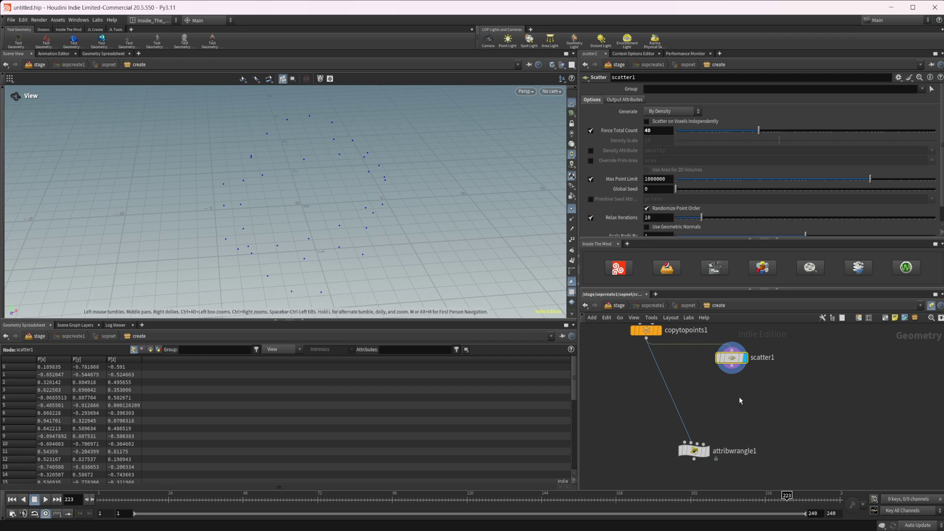
Step: Add an Attribute Randomize below scatter1 with 1 dimension, renaming Cd to upos
key("Tab")
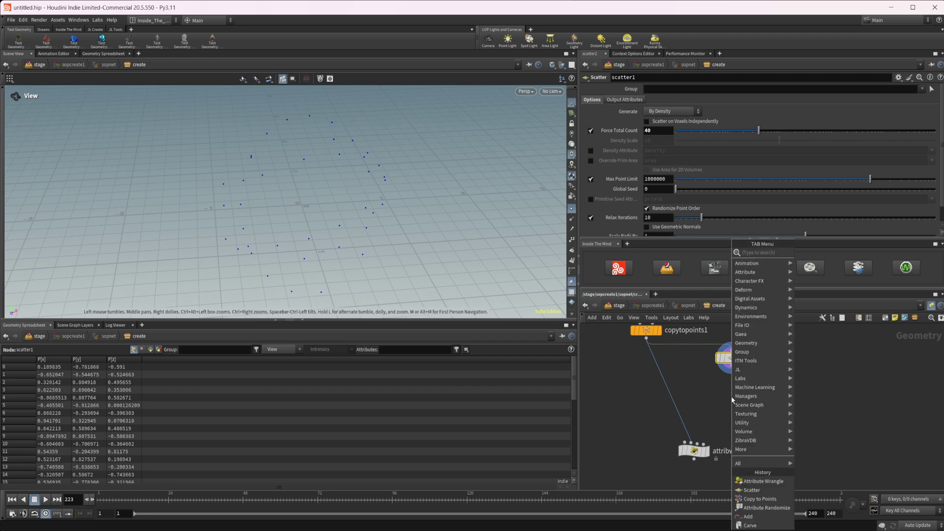
type("attribrand")
key("Return")
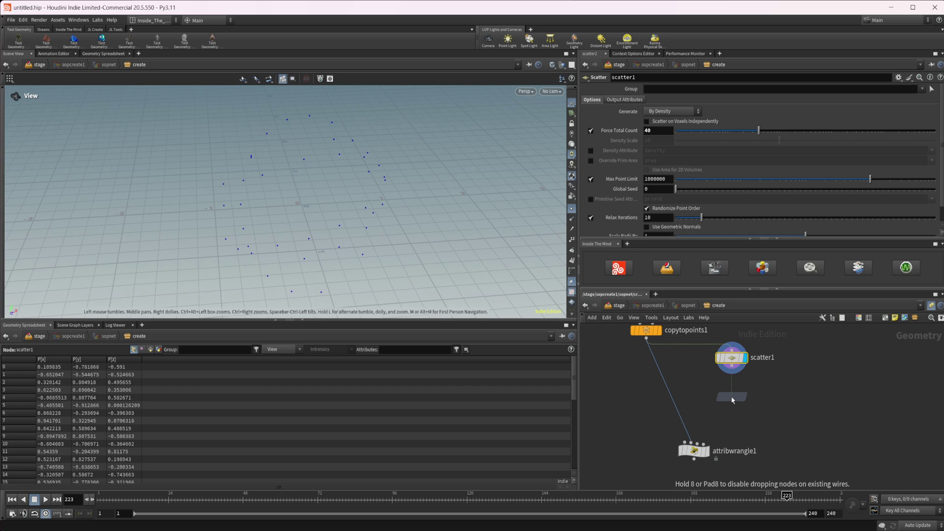
left_click(732, 399)
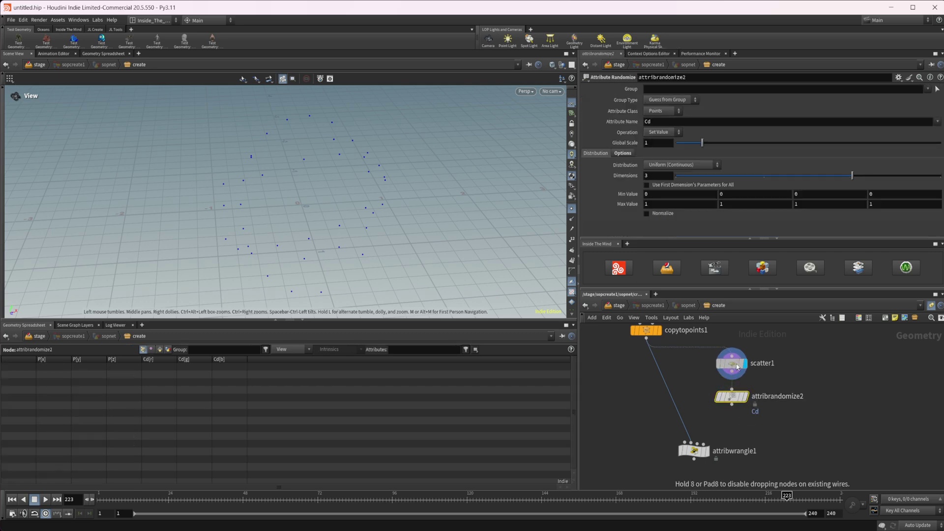
key("r")
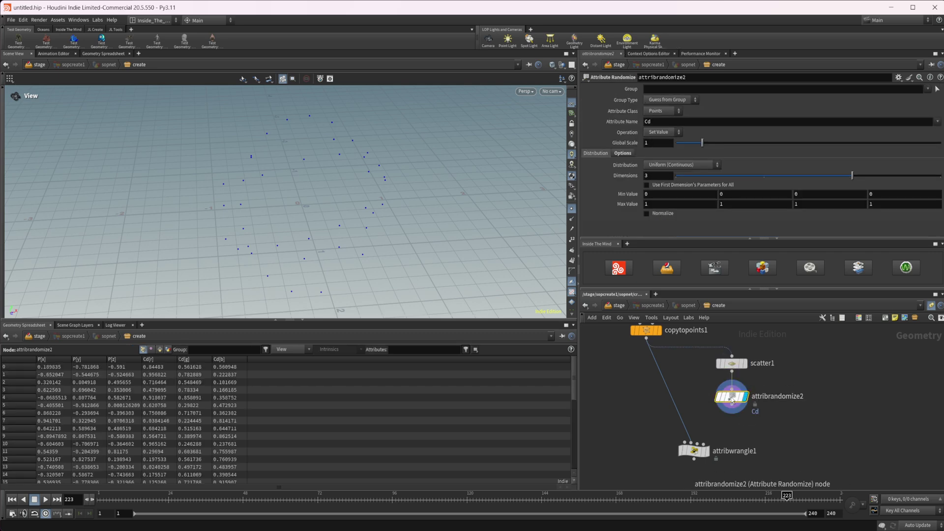
left_click(677, 176)
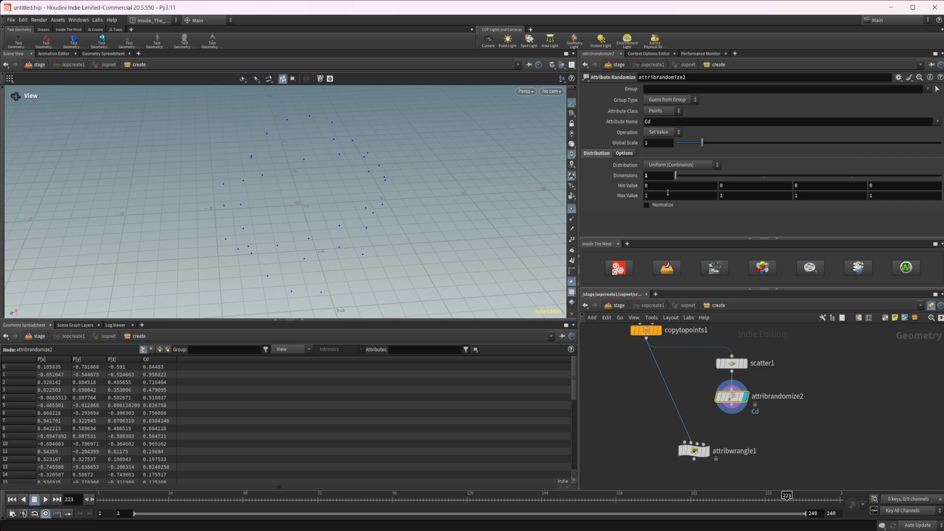
double_click(666, 123)
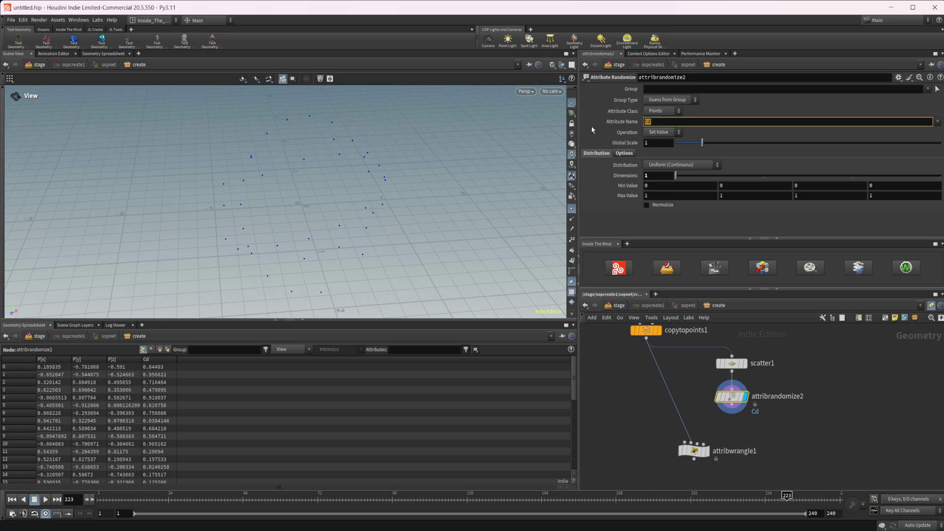
type("upos")
key("Return")
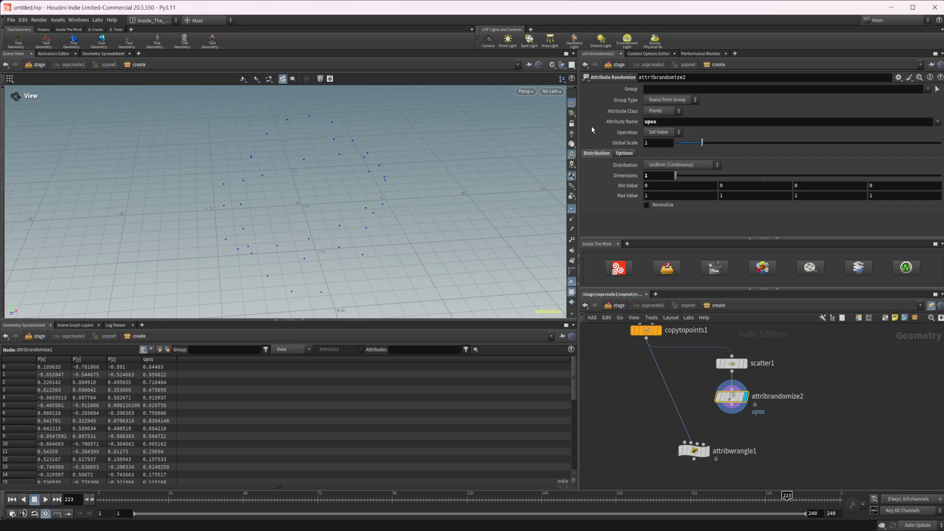
Step: Wire attribrandomize2 into attribwrangle1's second input
middle_click_drag(625, 409, 702, 483)
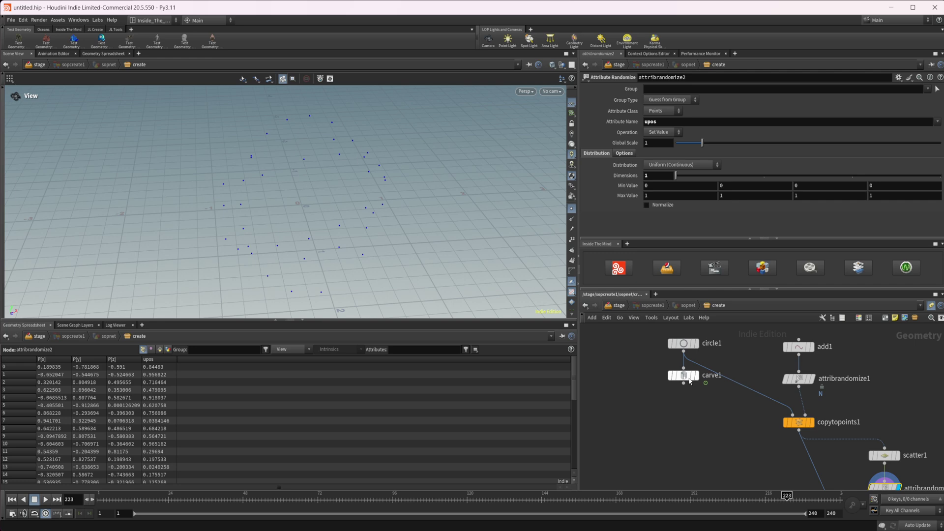
left_click(684, 376)
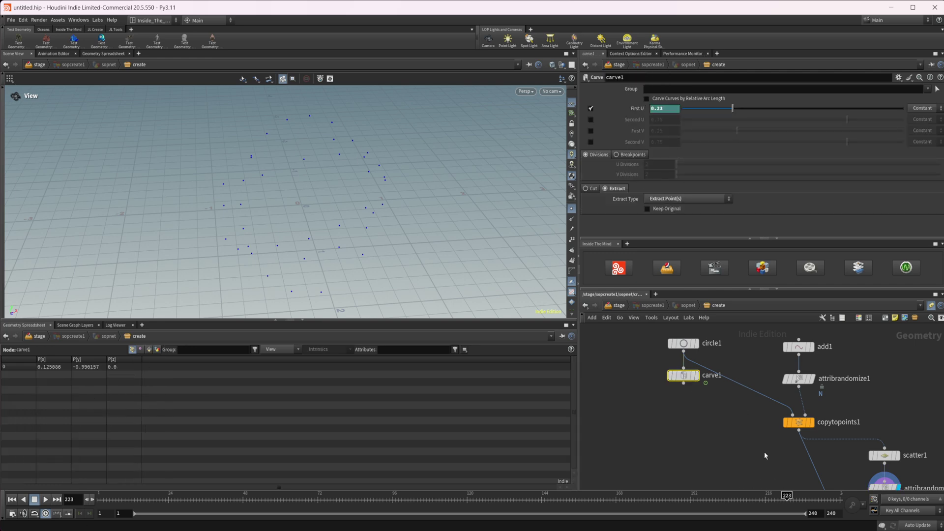
middle_click_drag(764, 451, 673, 334)
left_click_drag(793, 394, 709, 436)
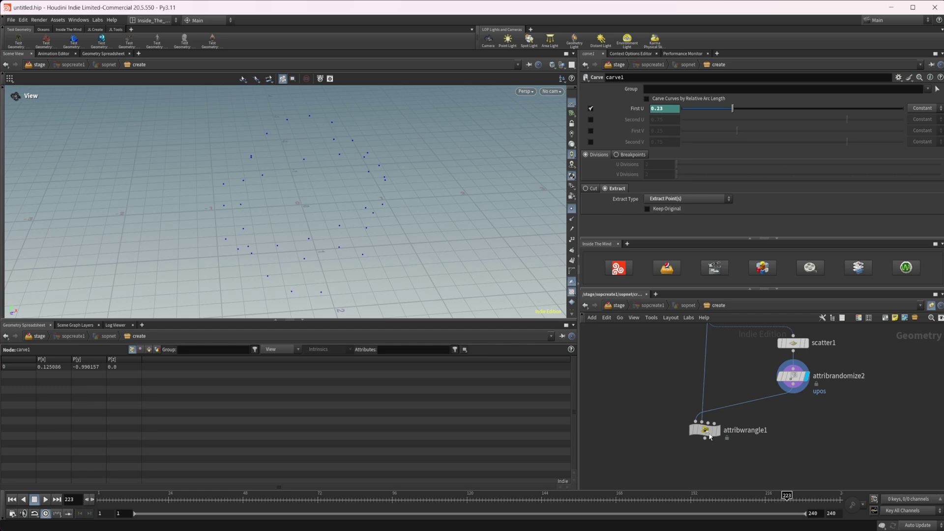
left_click(710, 436)
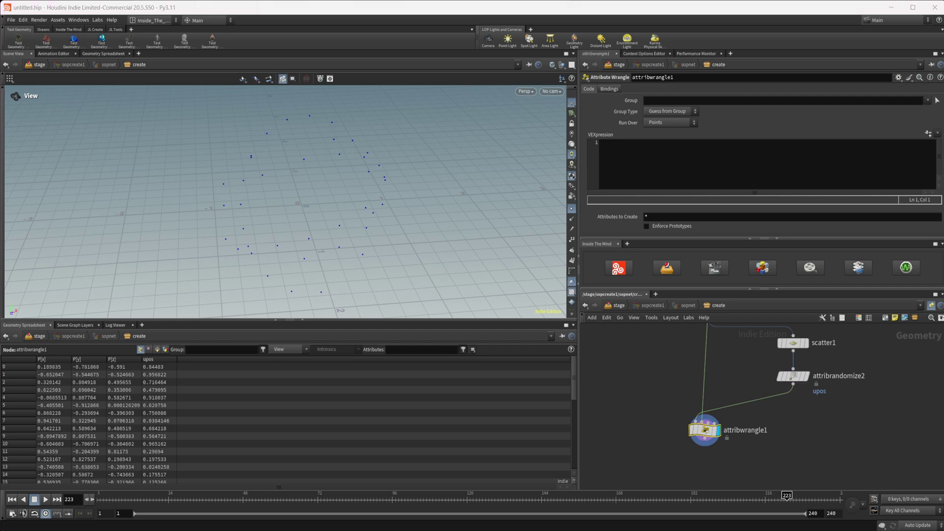
middle_click_drag(789, 458, 786, 394)
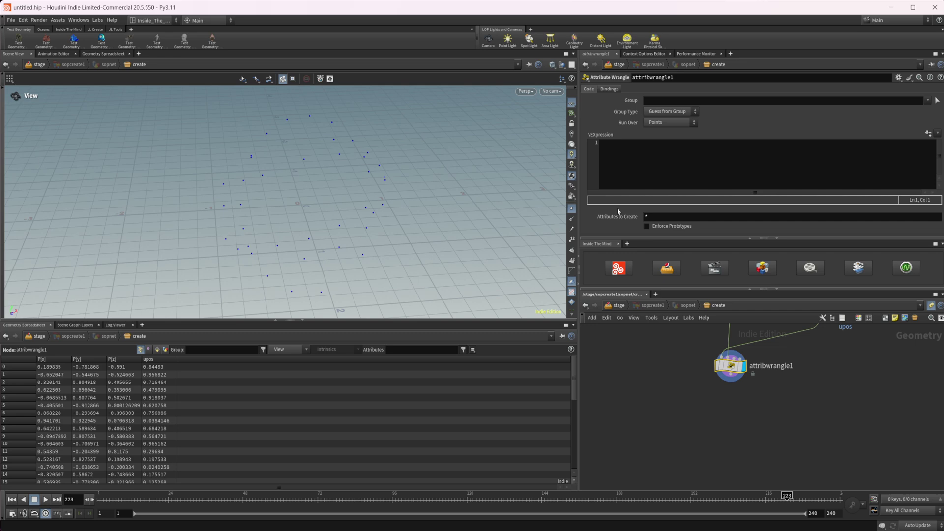
left_click(653, 164)
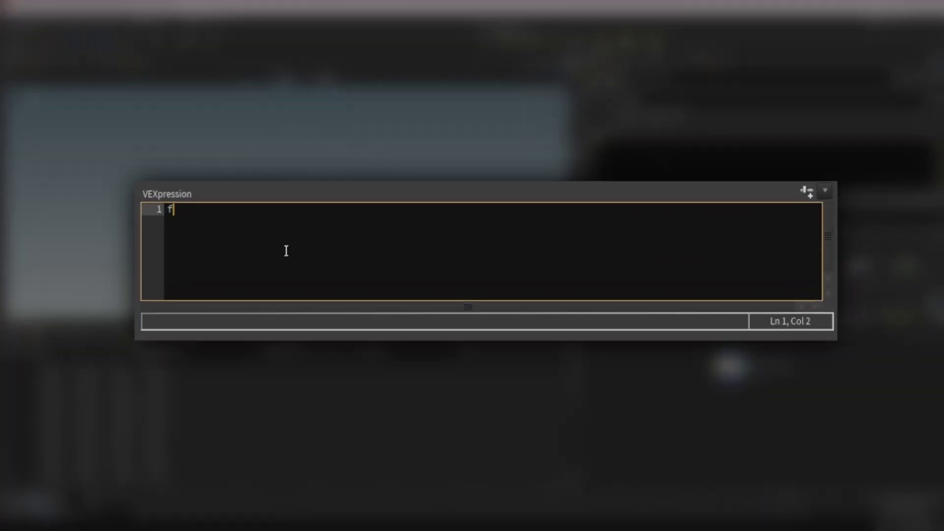
type("f@")
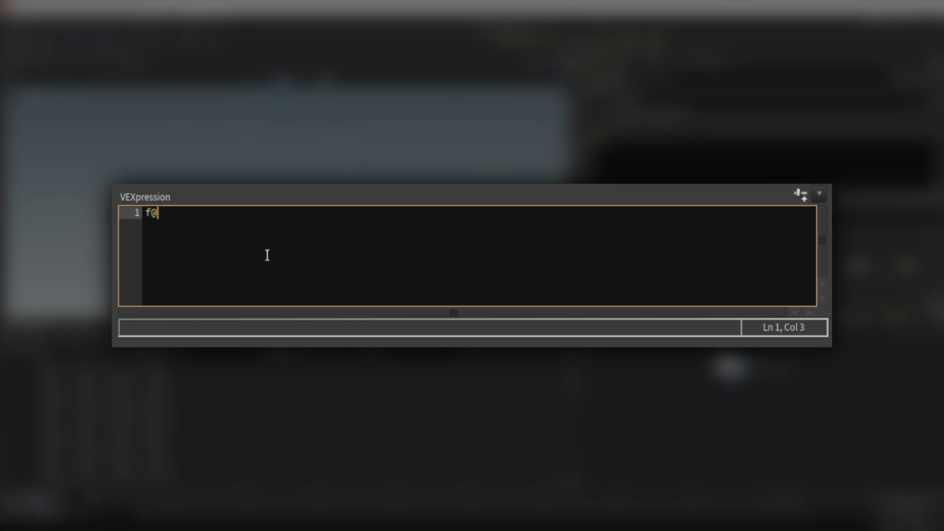
type("movedpos ")
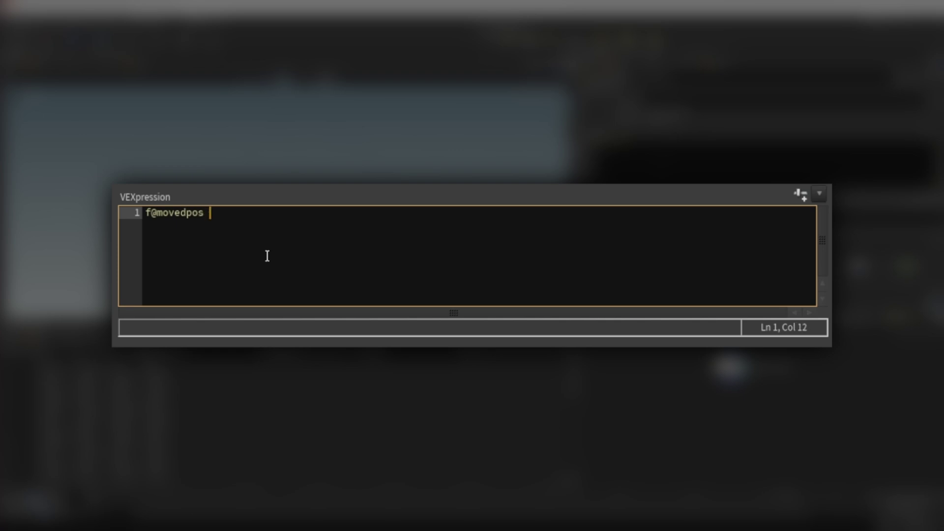
type("= fra")
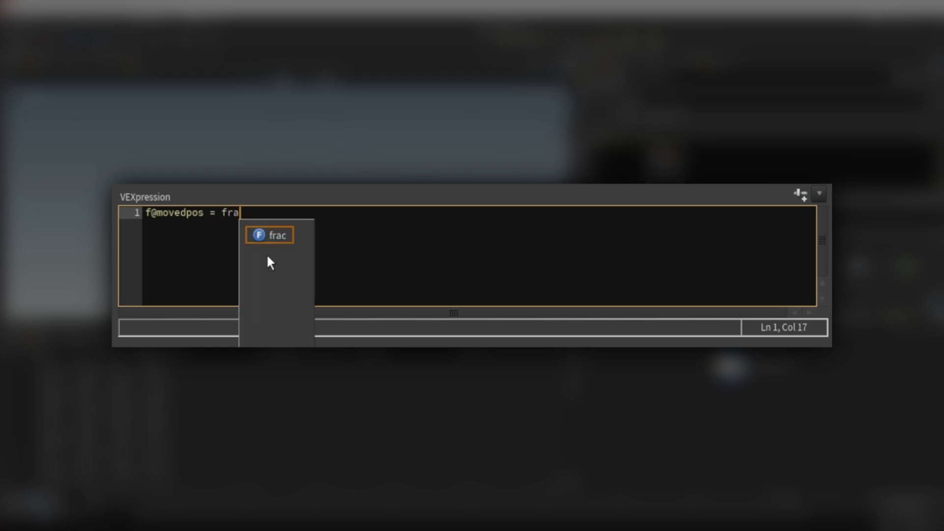
type("c(")
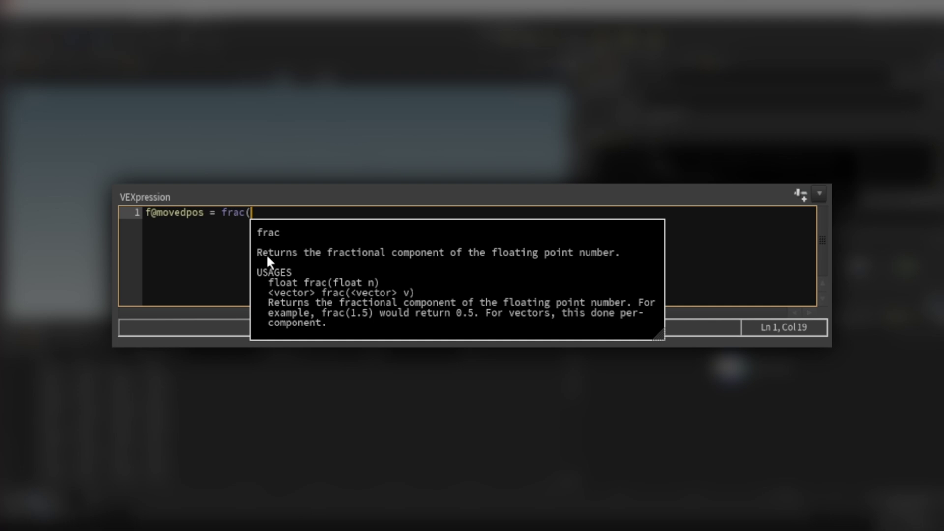
type("@")
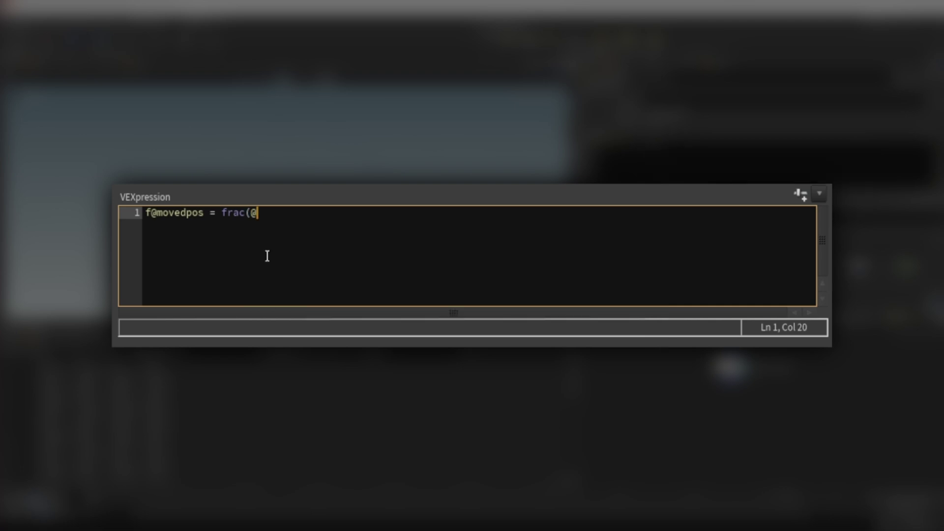
type("upos + (@Frame")
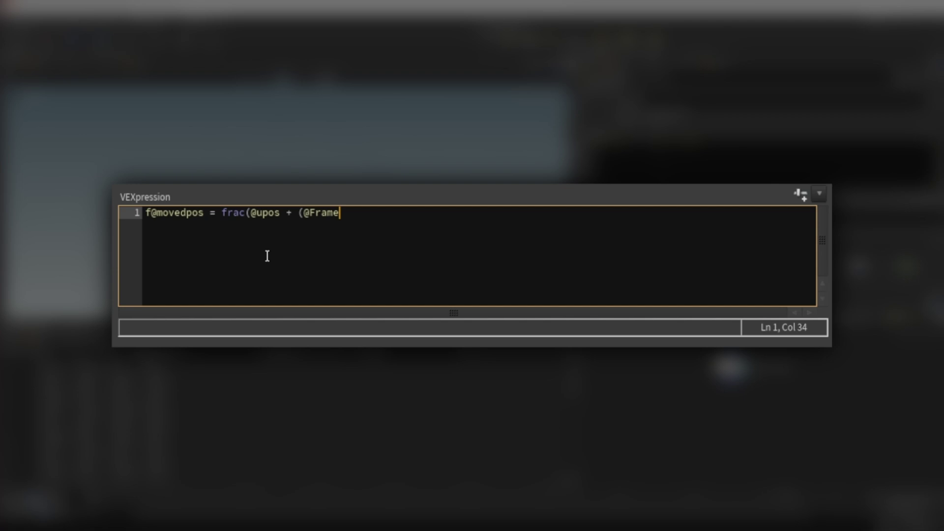
type("*chf('step")
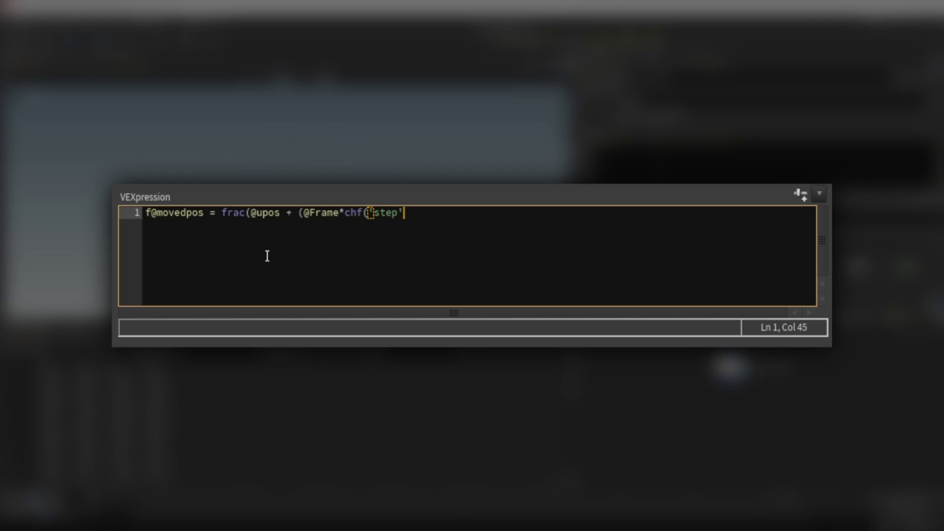
type("));")
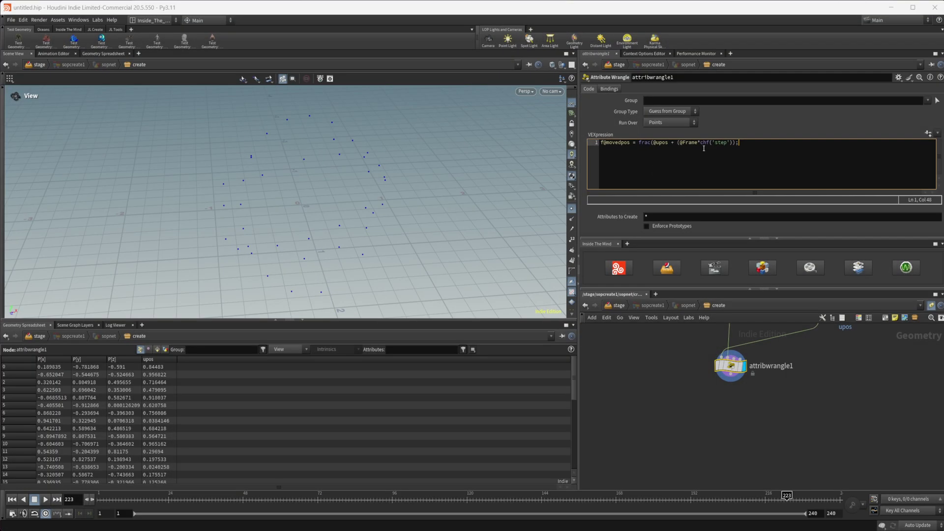
left_click(928, 133)
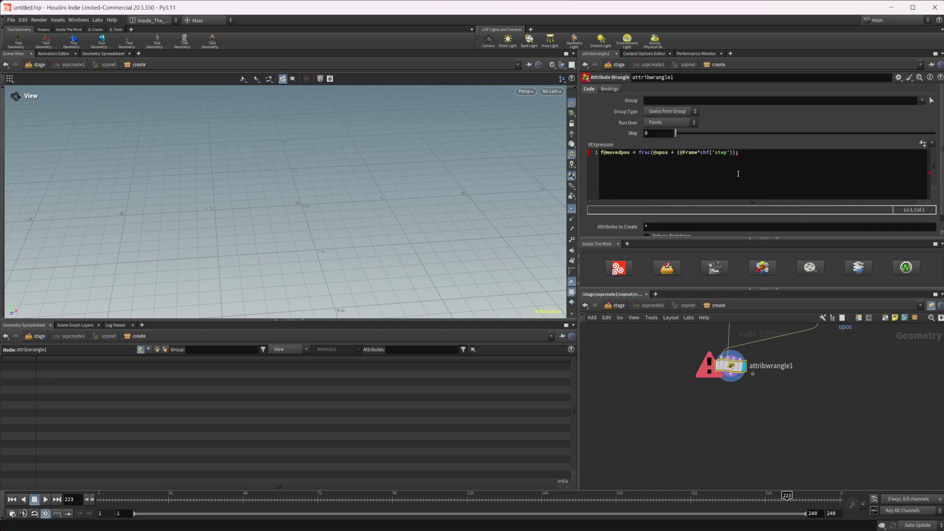
Step: Add the missing closing bracket before the semicolon in the movedpos line
left_click(778, 154)
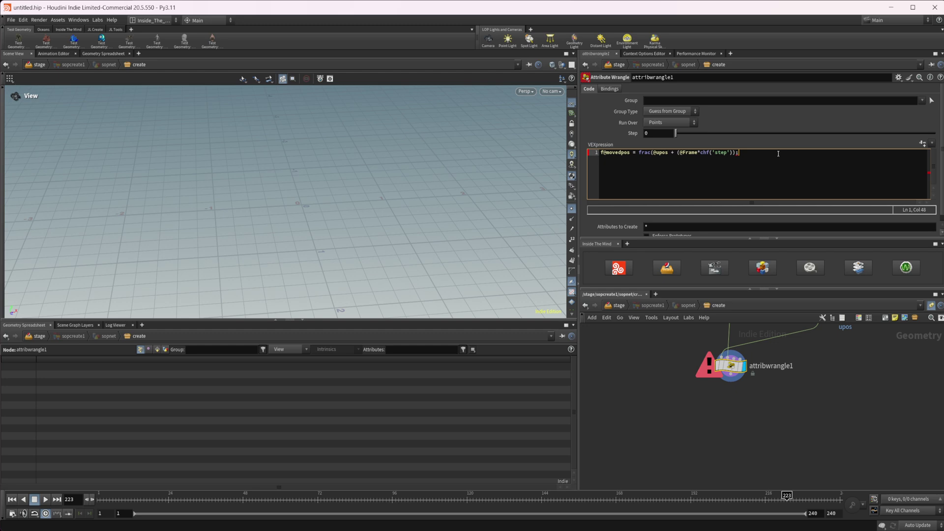
key("Left")
type(")")
key("Return")
key("BackSpace")
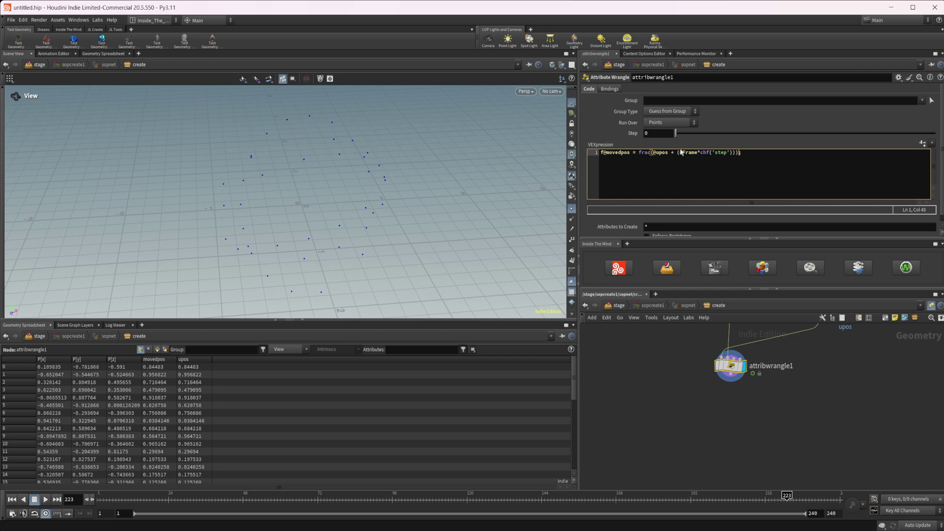
Step: Set Step to 0.01 and play from frame 1 to watch movedpos change
left_click(658, 134)
type(".")
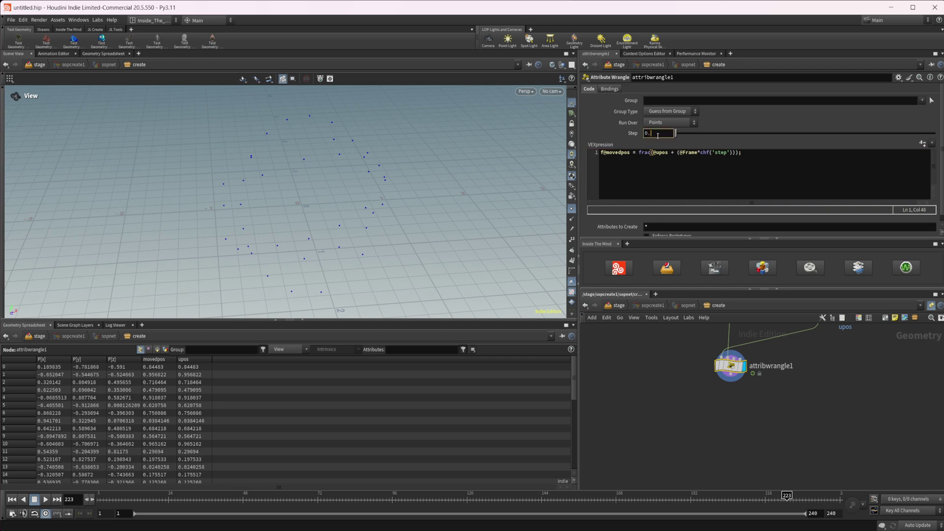
type("01")
key("Return")
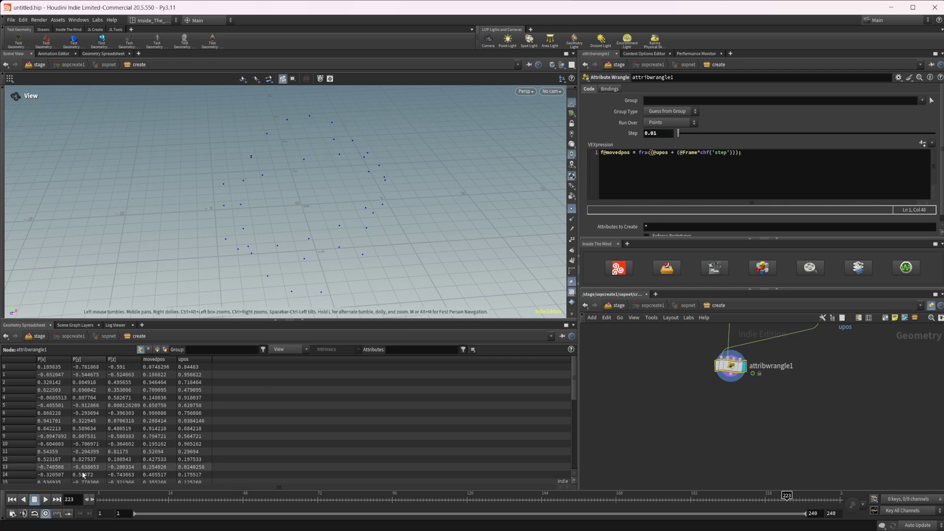
left_click(11, 499)
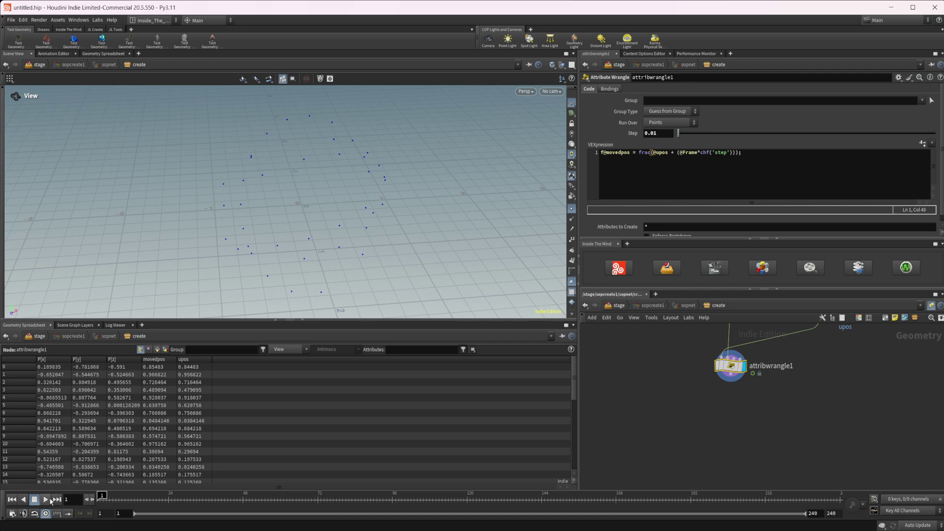
left_click(47, 500)
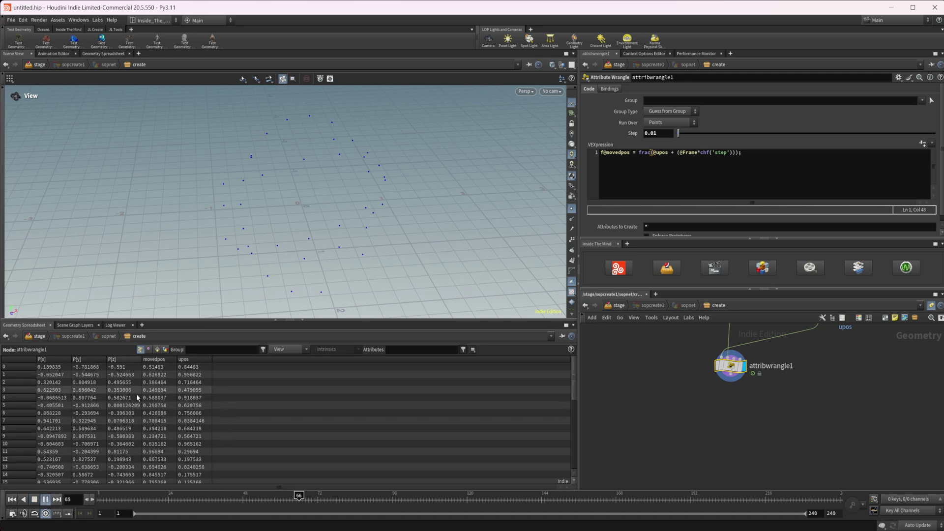
Step: Stop playback and add wrangle line 2: int totalprim = nprimitives(1);
key("Up")
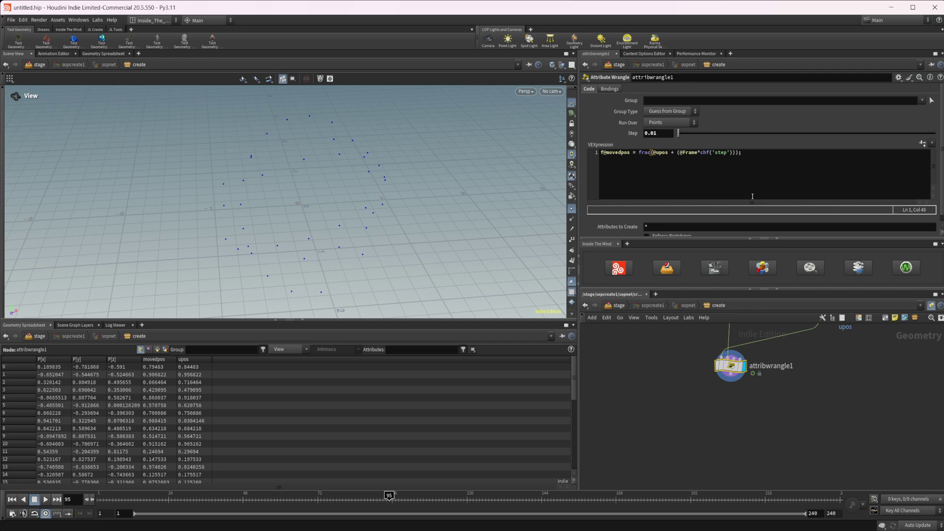
left_click(762, 169)
key("Return")
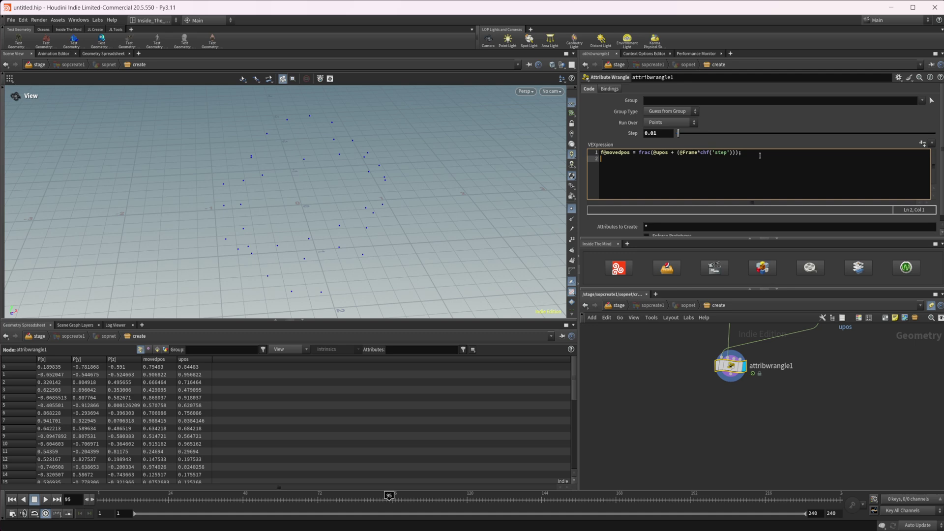
middle_click_drag(845, 364, 805, 450)
middle_click_drag(756, 421, 677, 335)
left_click(660, 182)
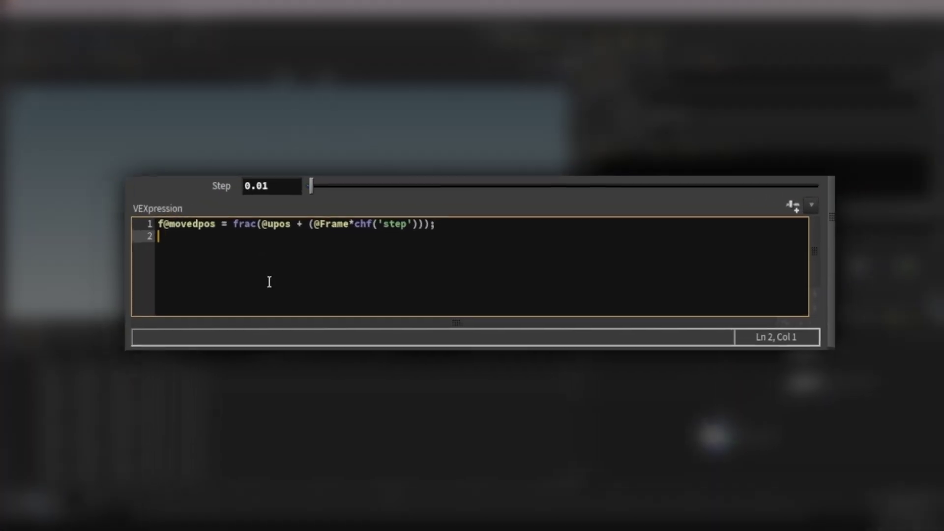
type("int ")
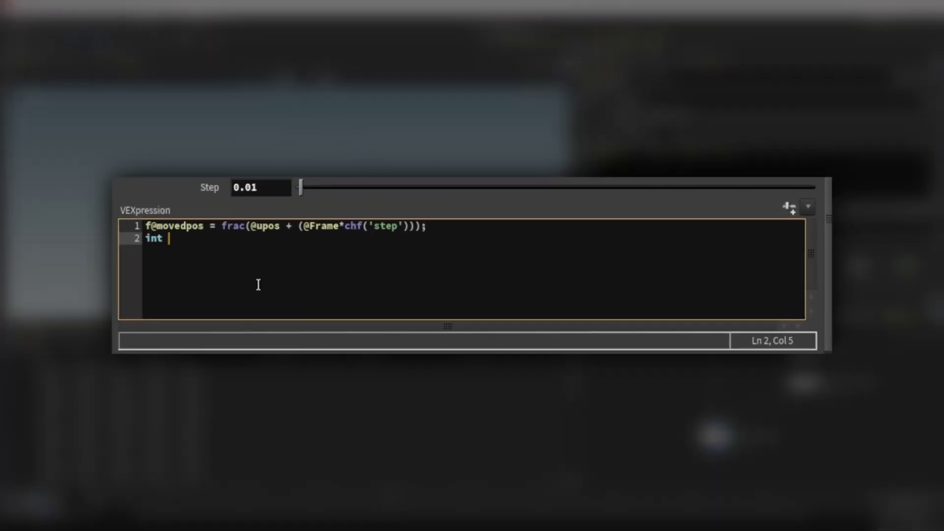
type("totalprim = ")
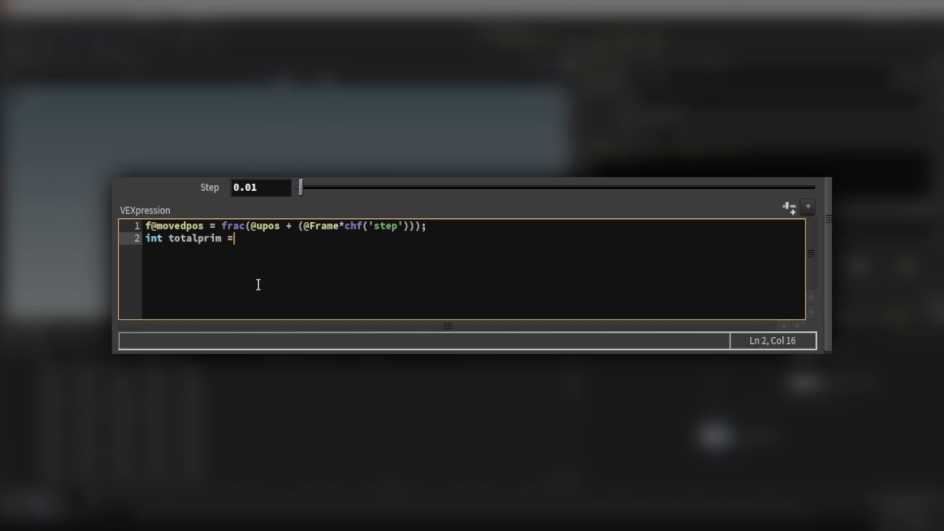
type("npri")
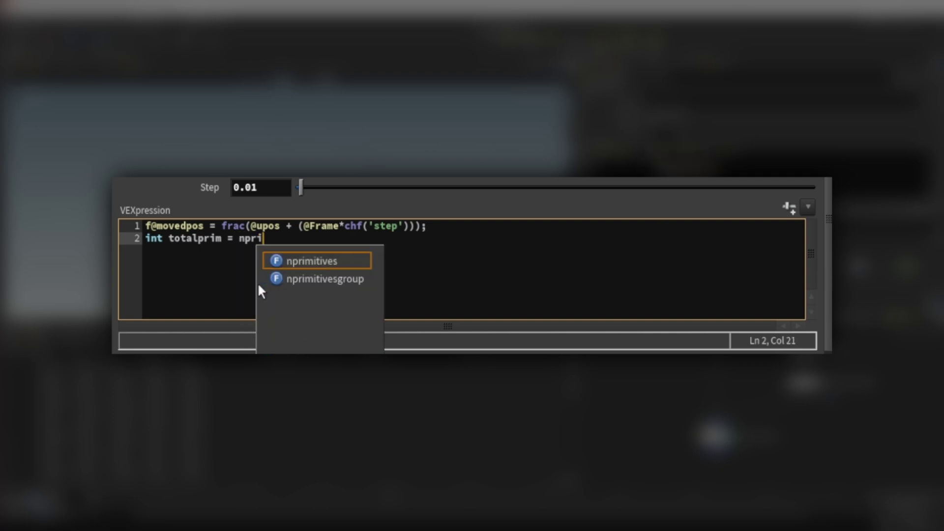
type("mitives(1")
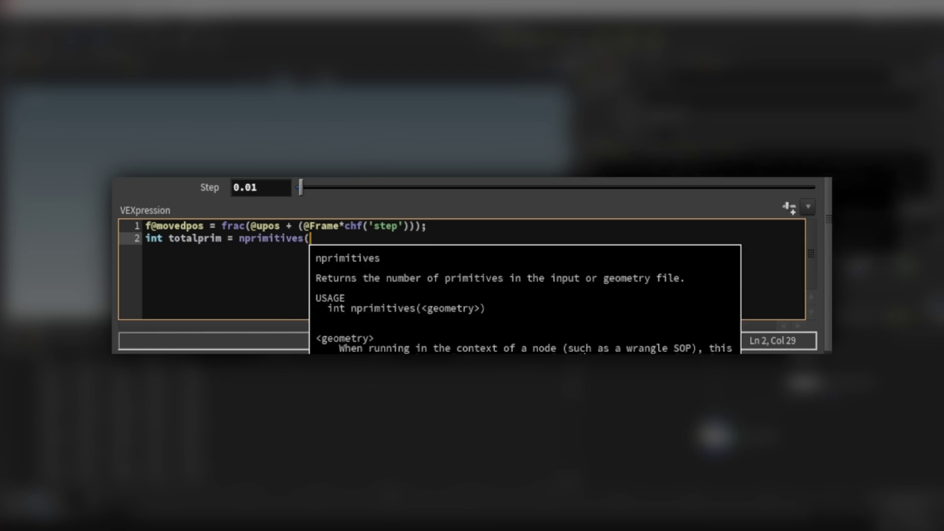
type("1);")
key("Return")
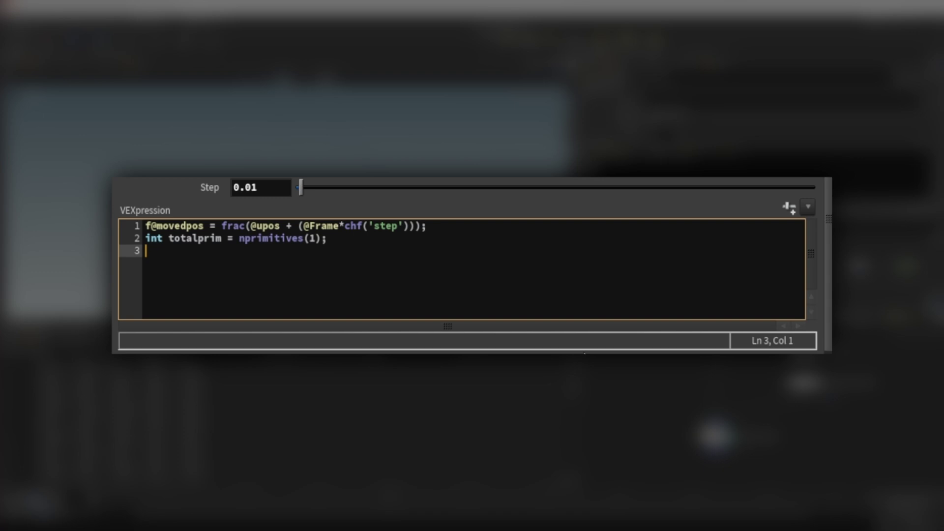
type("int prim = floor")
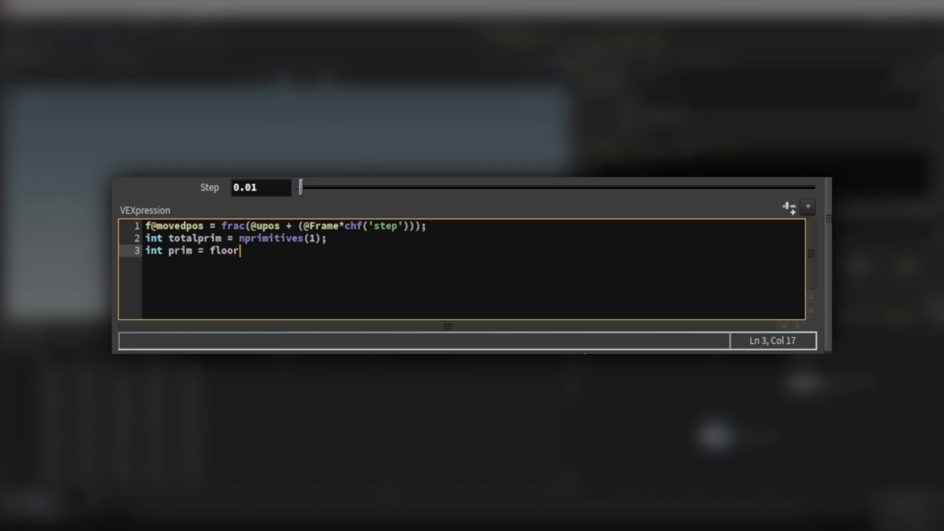
type("(fit")
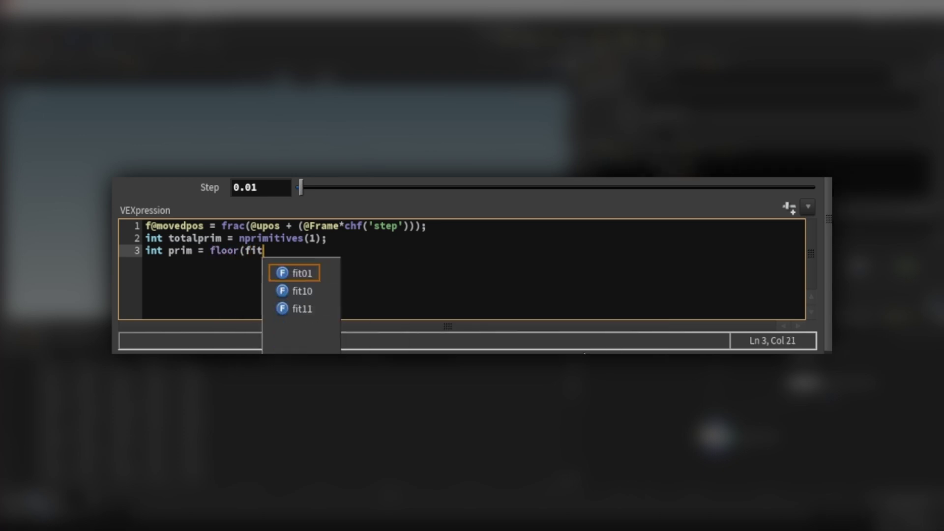
type("01(")
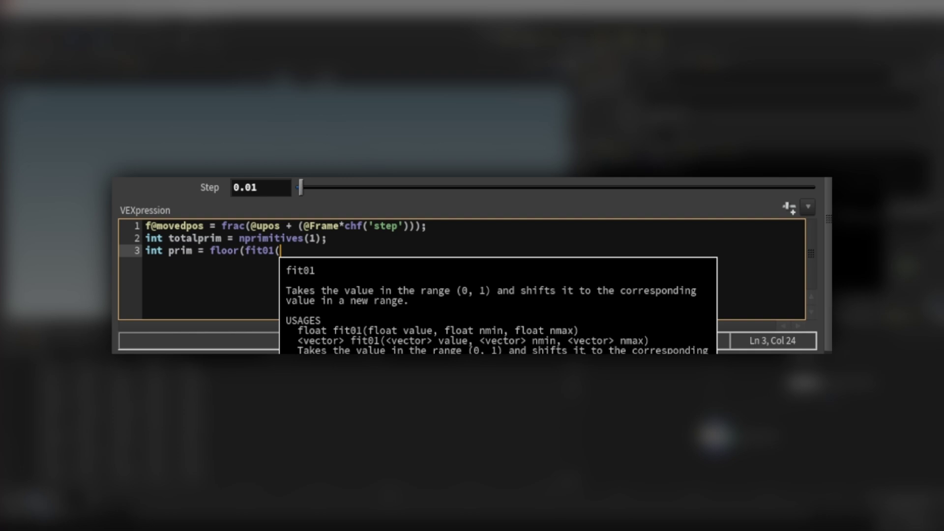
type("rand(")
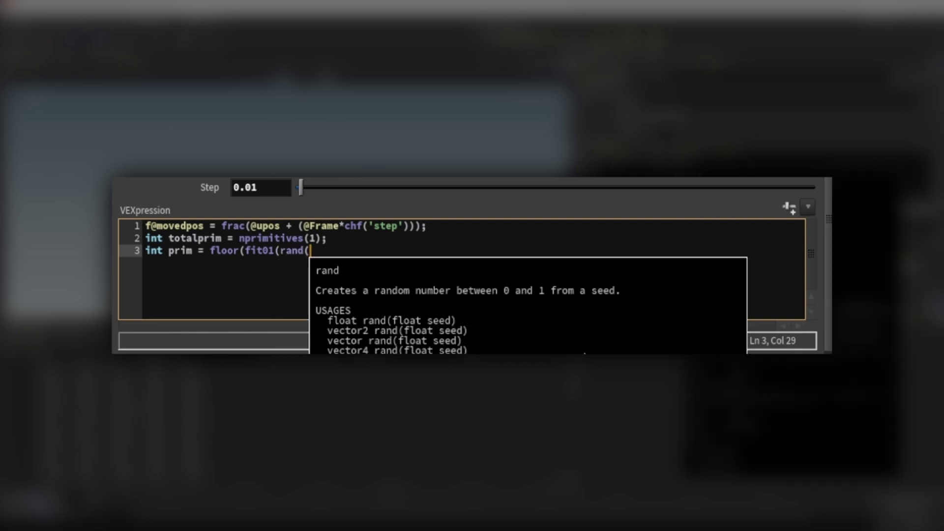
type("@p")
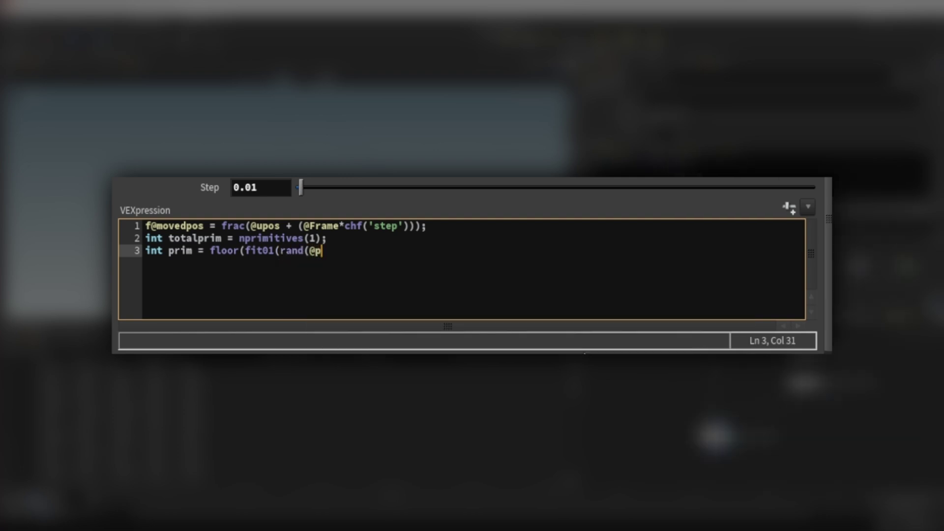
type("tnum),0,to")
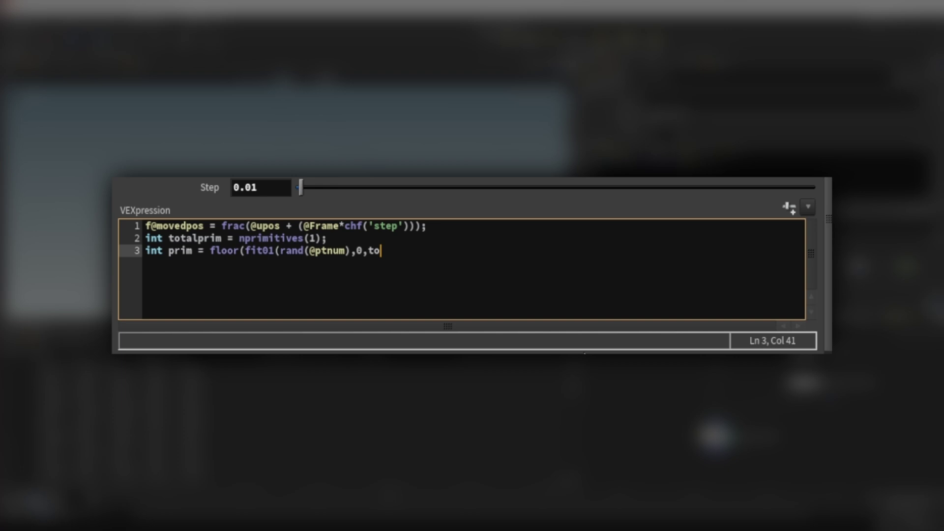
type("talprim)")
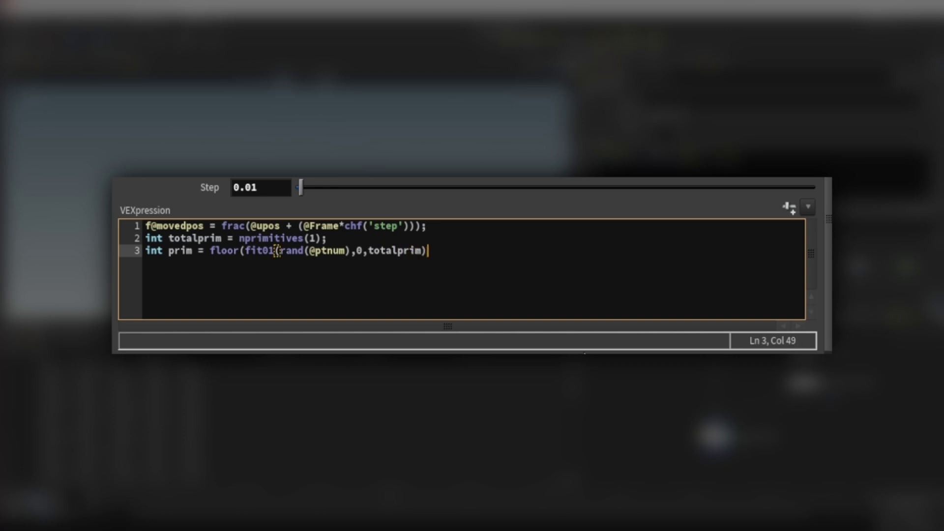
type(")")
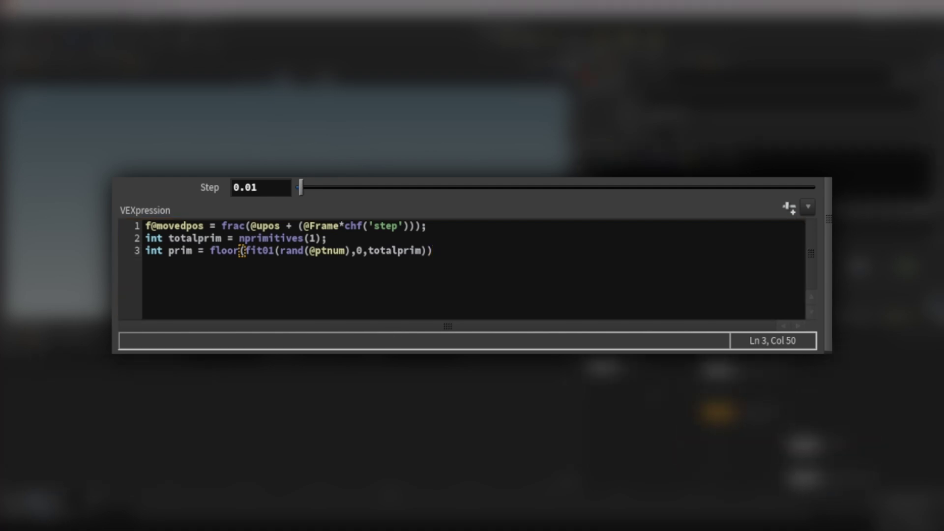
left_click(475, 270)
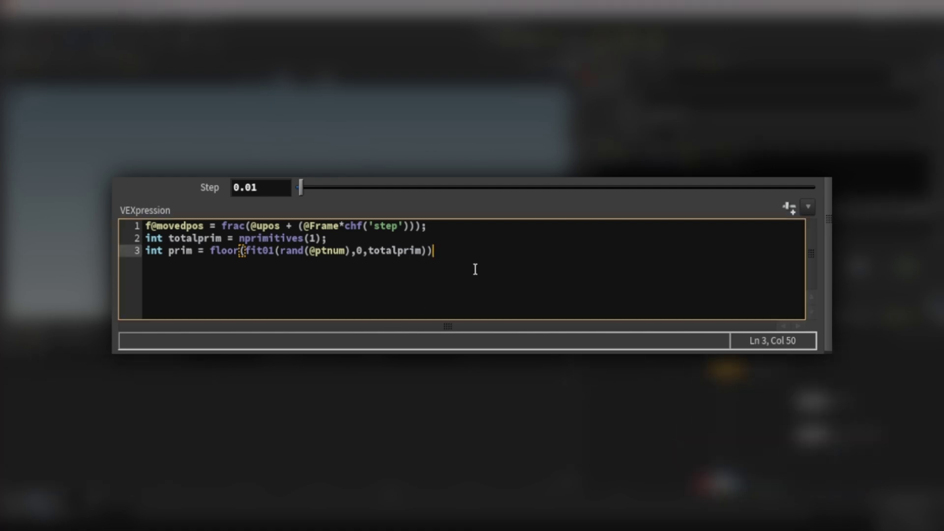
type(";")
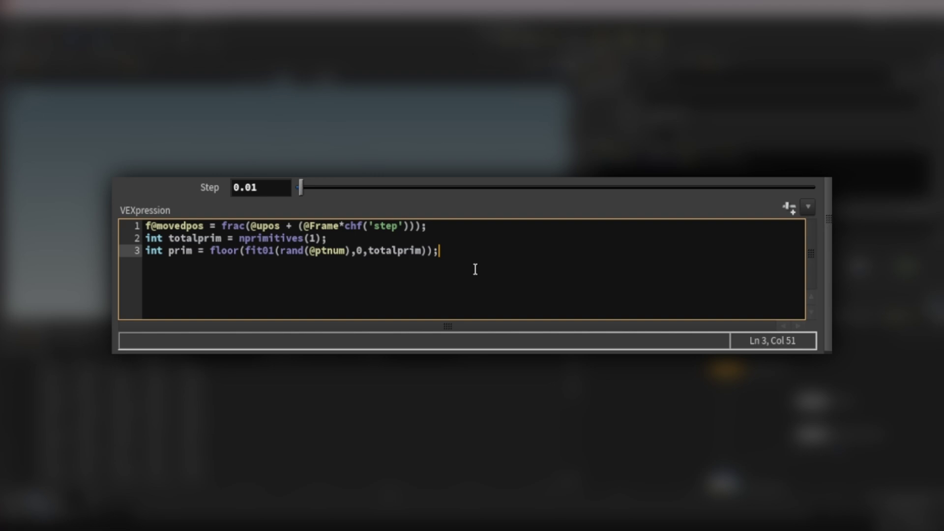
key("Return")
key("Return")
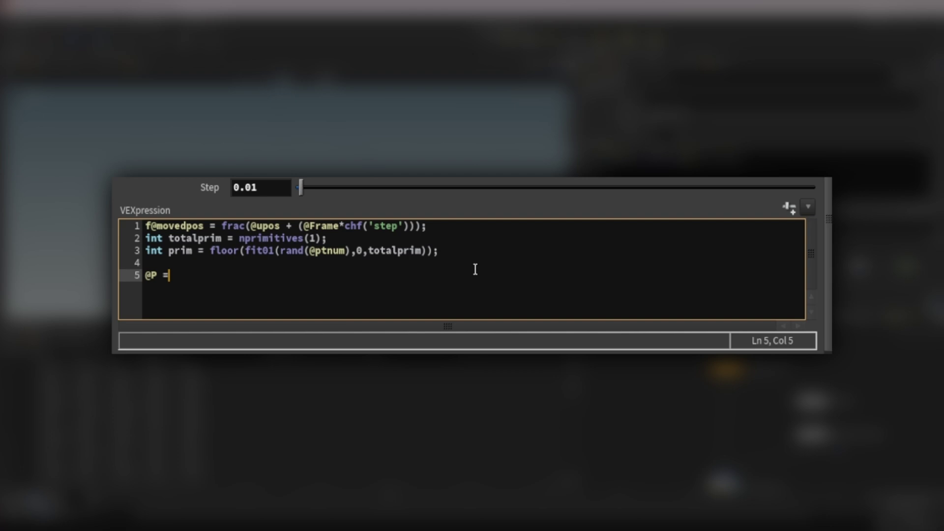
type("@P = primuv")
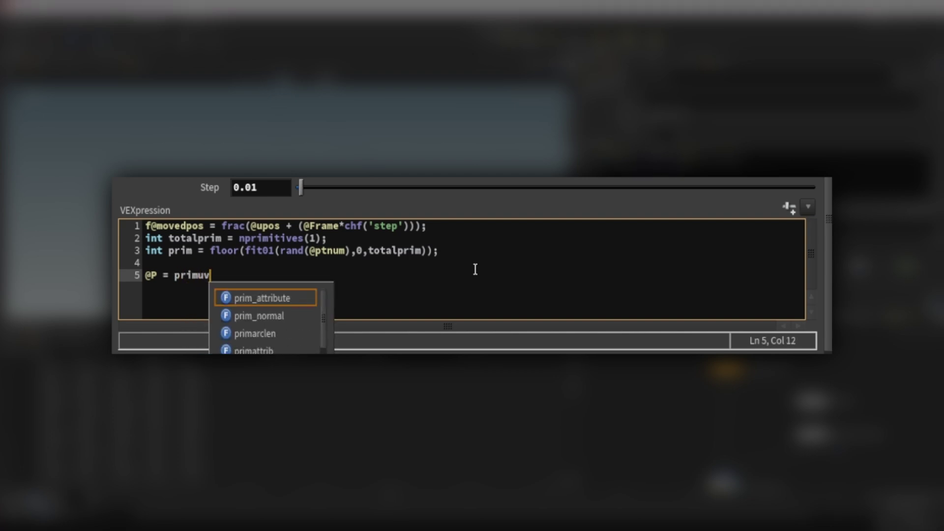
type("(")
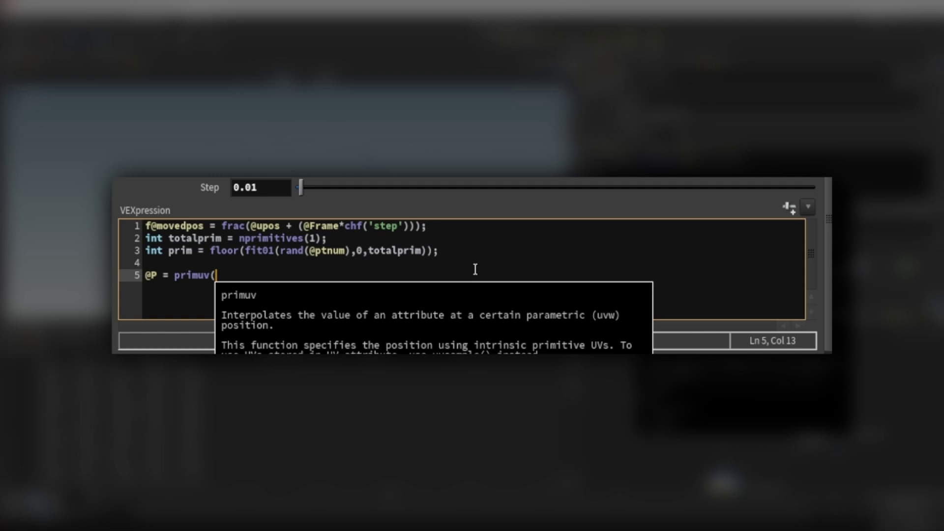
type("1,")
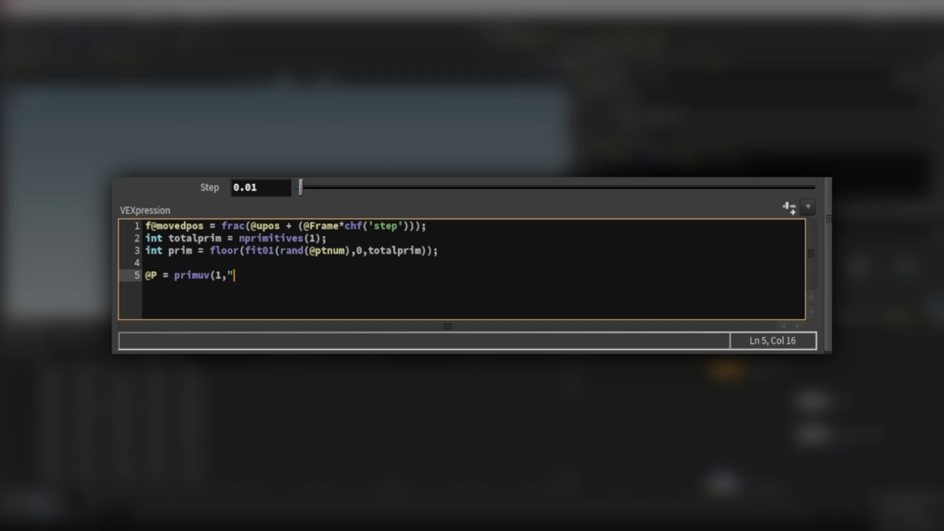
type("\", pri")
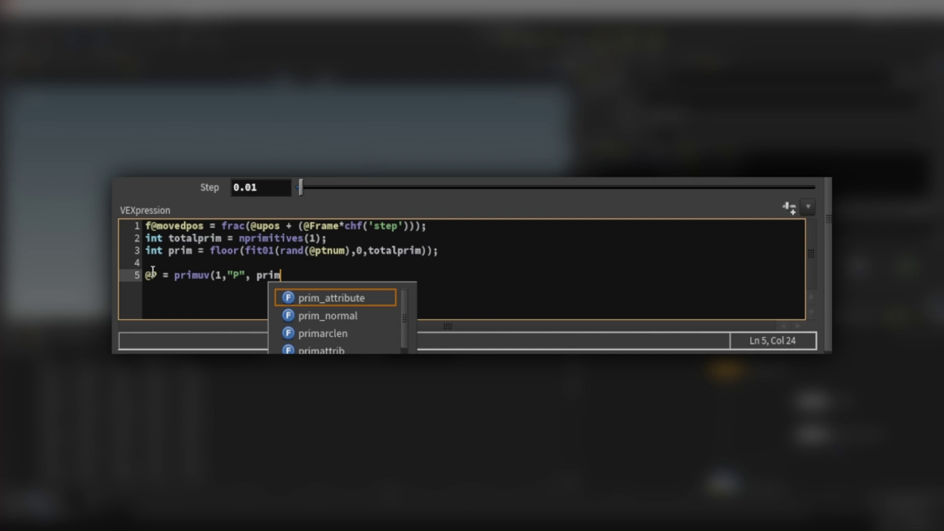
type("m")
key("BackSpace")
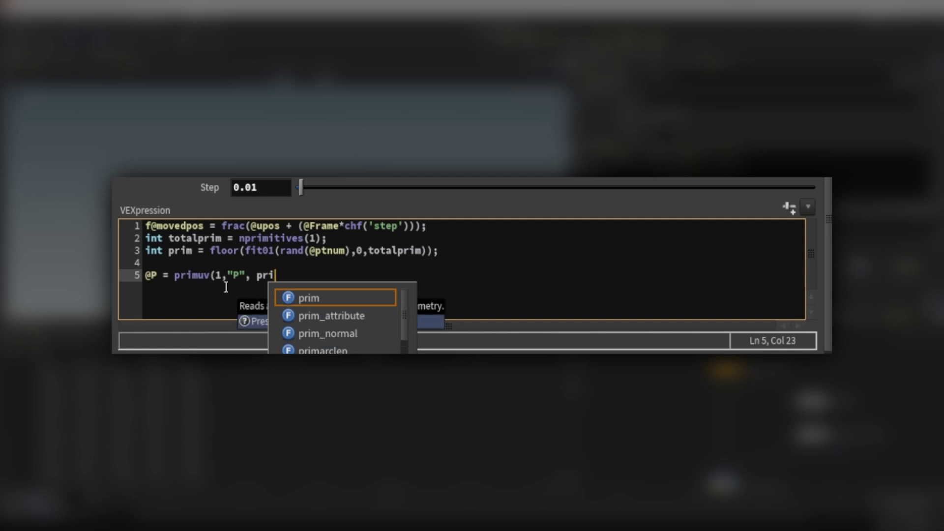
type("m,")
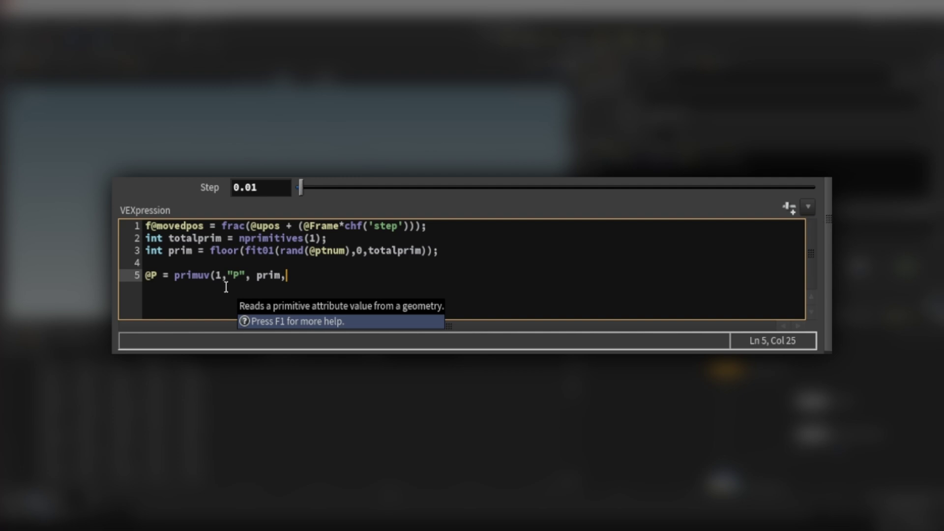
type("@moved")
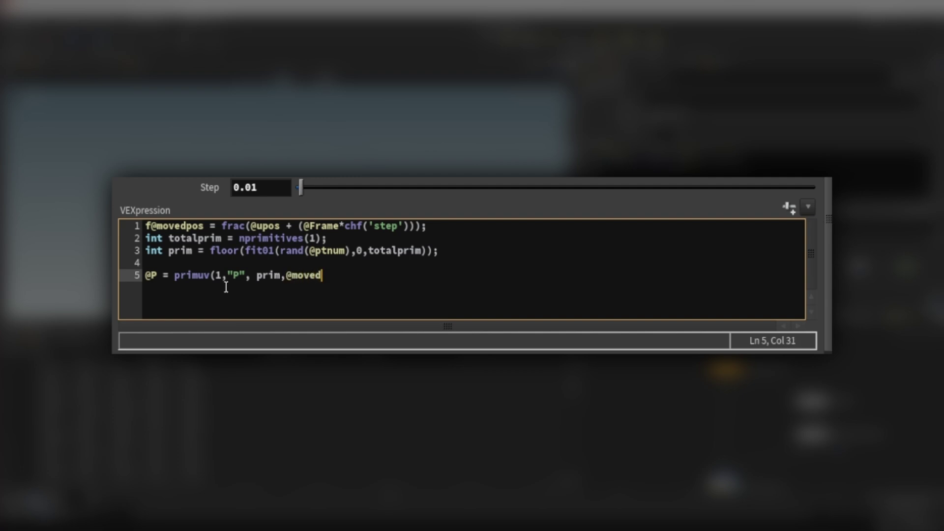
type("pos);")
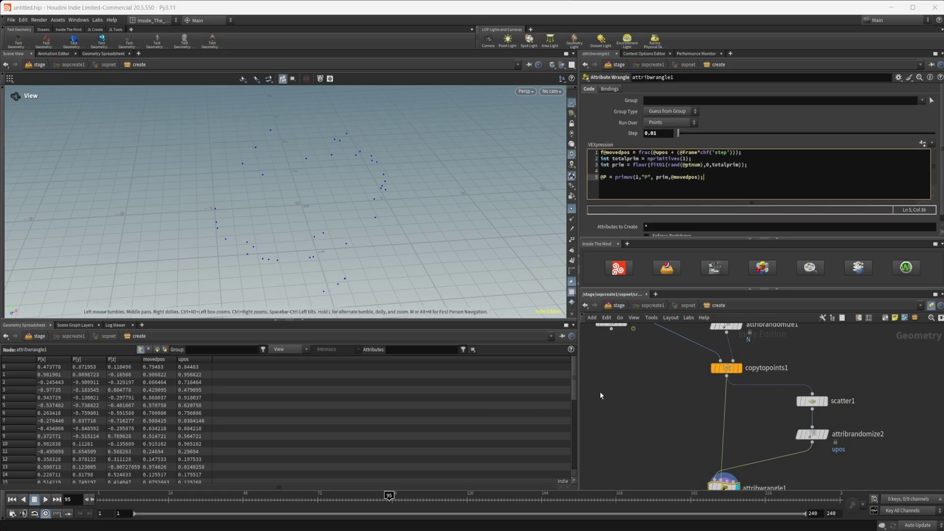
Step: Template copytopoints1 so its circles show as wireframe references
middle_click_drag(600, 392, 650, 357)
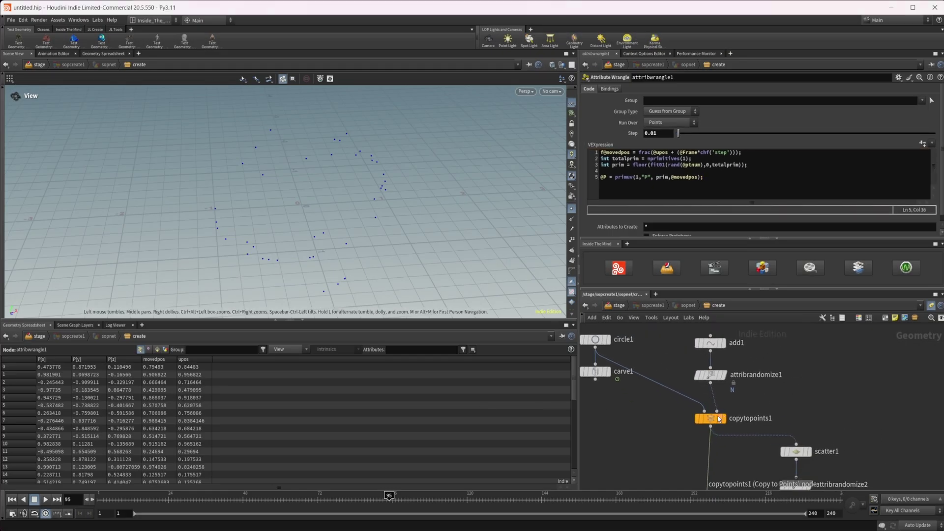
left_click(722, 418)
middle_click_drag(722, 418, 725, 376)
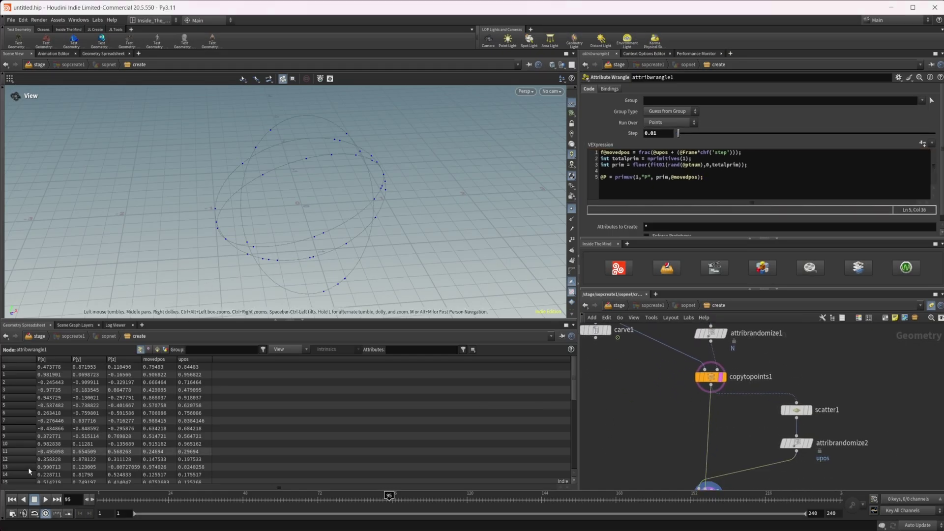
Step: Play the animation from frame 1 and stop it around frame 79
left_click(11, 499)
left_click(45, 500)
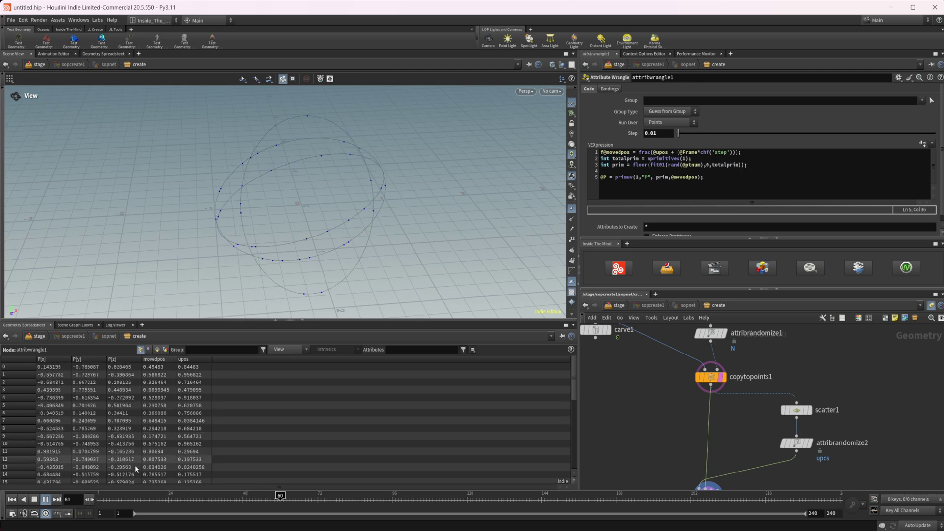
left_click(35, 499)
Step: Add a sphere1 node with Polygon primitive type and Frequency 10
middle_click_drag(629, 449, 650, 355)
key("Tab")
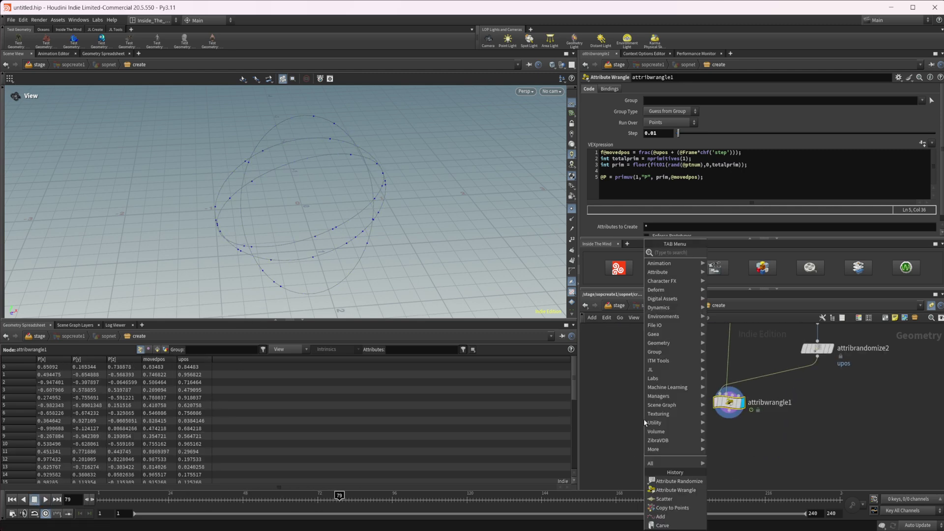
key("Escape")
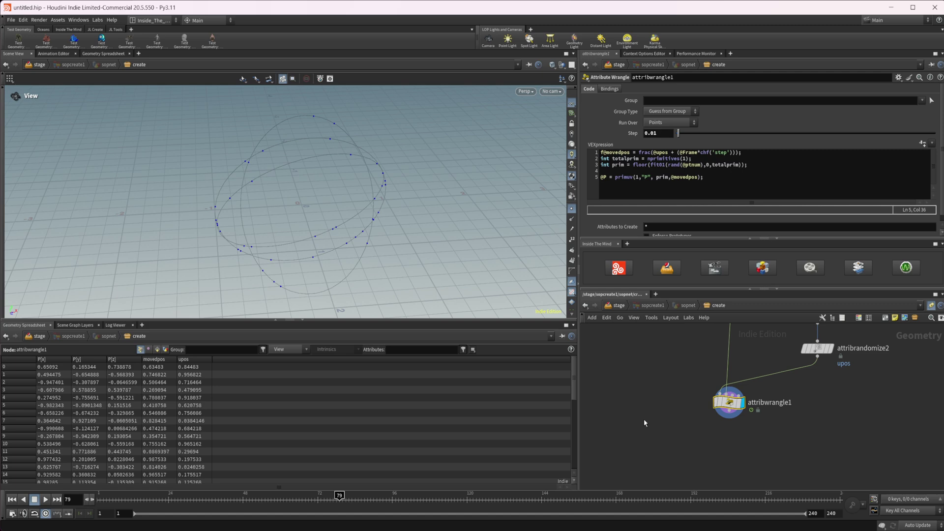
left_click(645, 419)
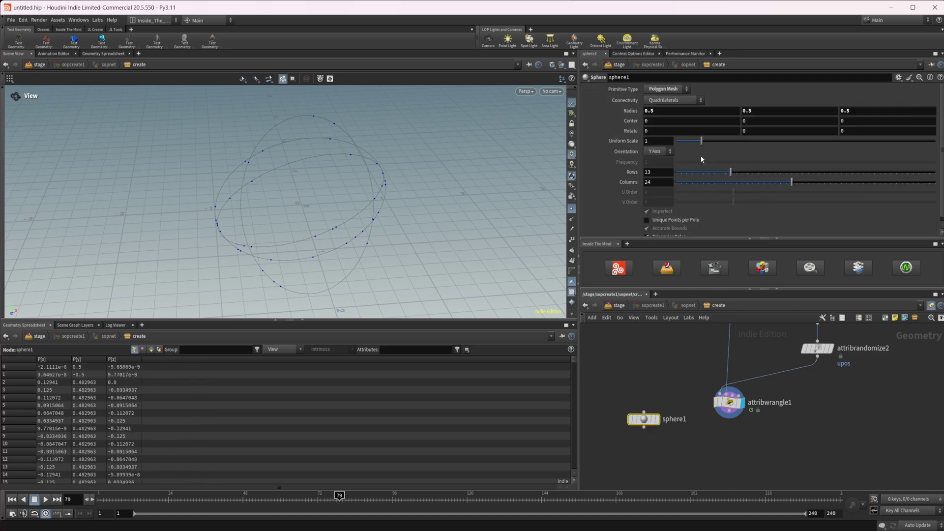
left_click(665, 89)
left_click(662, 99)
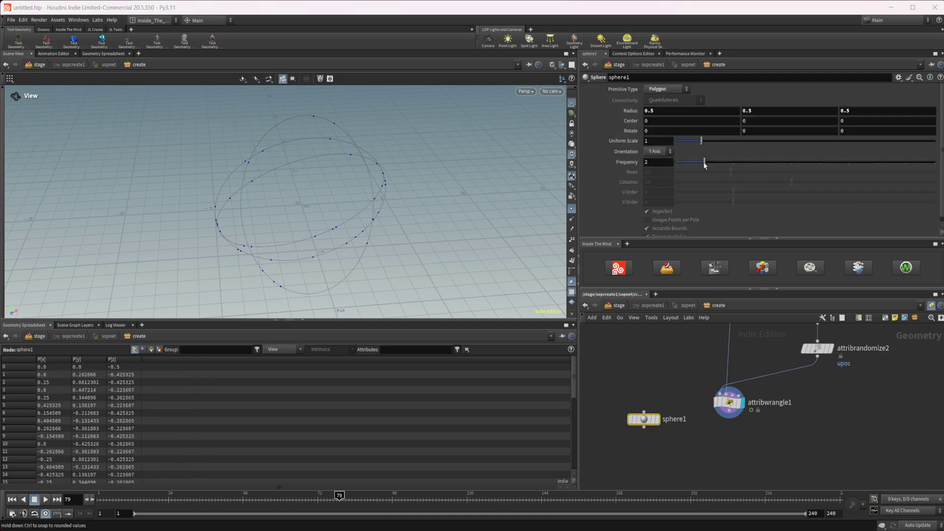
left_click_drag(705, 164, 934, 164)
key("Tab")
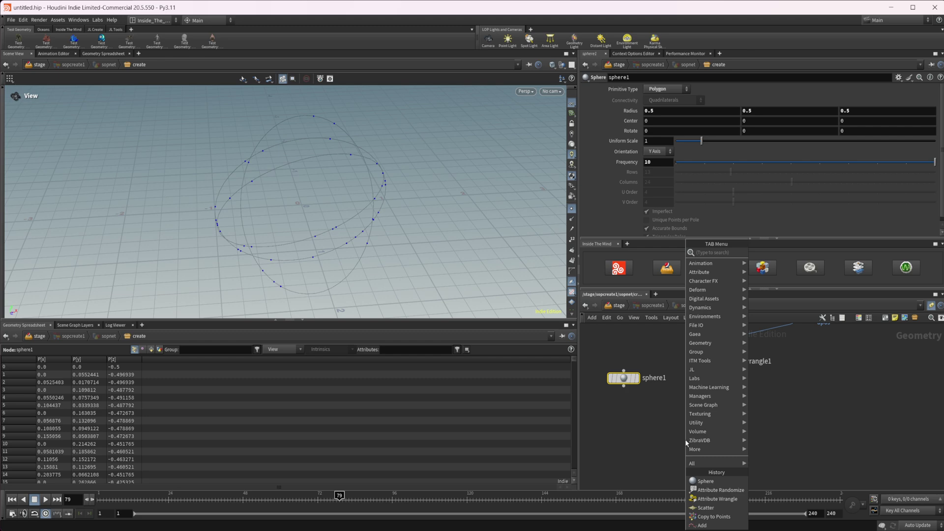
Step: Add a copytopoints2 node with sphere1 in input 1 and attribwrangle1 in input 2
type("copy t")
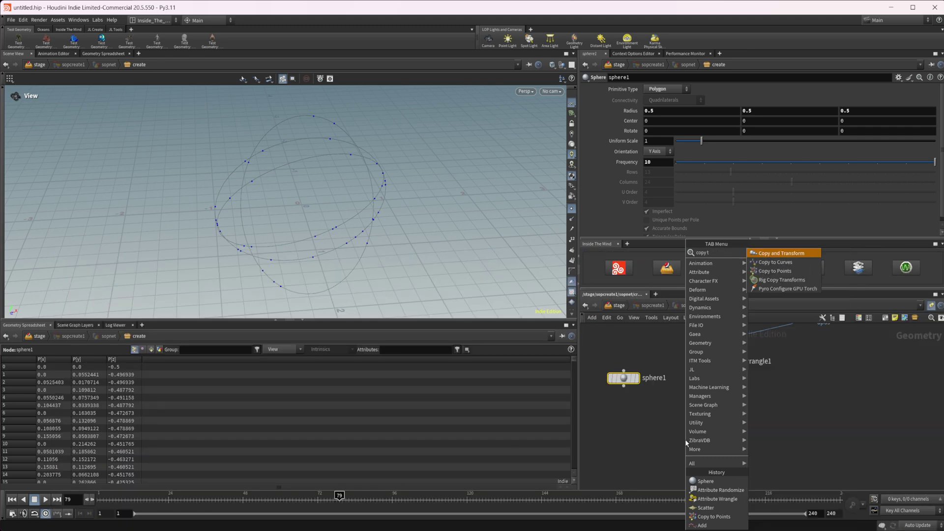
key("Down")
key("Down")
key("Up")
key("Return")
left_click(684, 438)
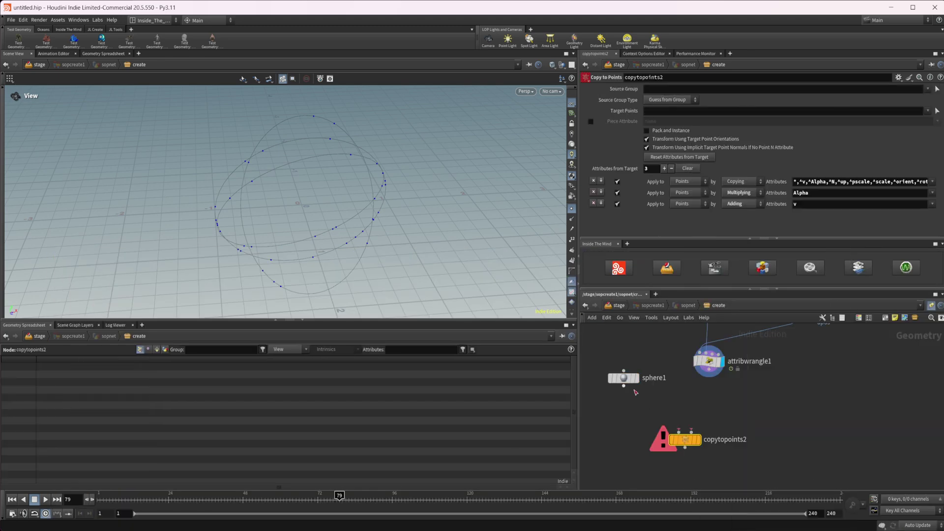
left_click_drag(624, 387, 664, 435)
left_click_drag(709, 377, 691, 432)
left_click_drag(685, 440, 717, 432)
Step: Enable Pack and Instance, display copytopoints2, and set sphere1's Uniform Scale to 0.07
left_click(670, 131)
left_click(707, 432)
left_click(623, 378)
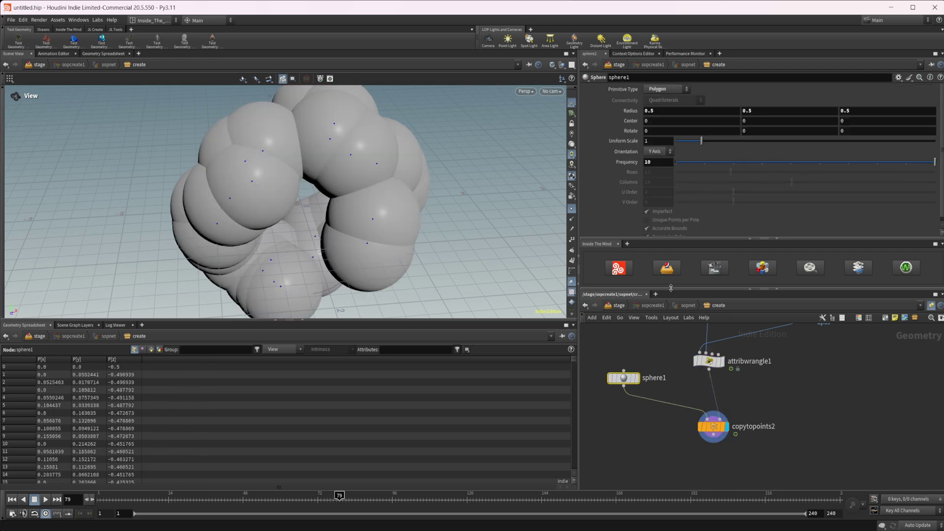
left_click_drag(703, 142, 679, 143)
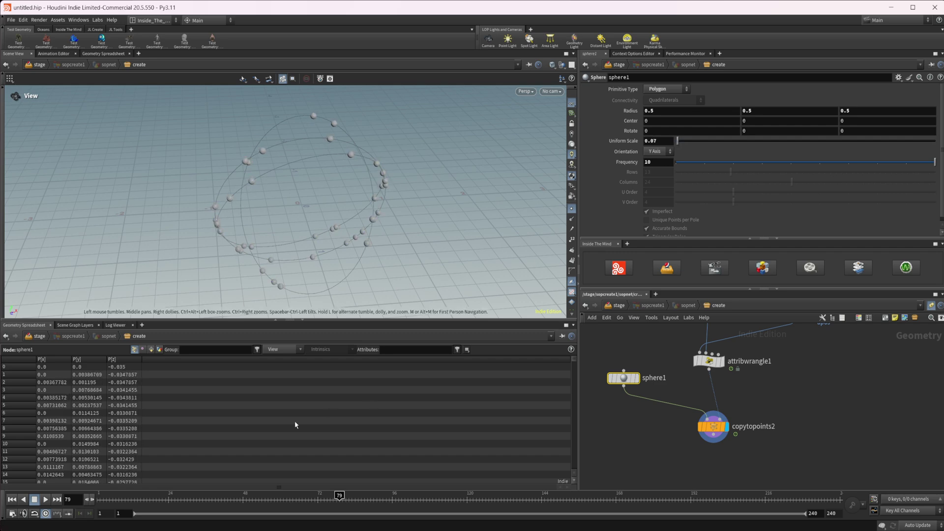
Step: Preview the sphere animation and review attribwrangle1's VEX code
left_click(47, 501)
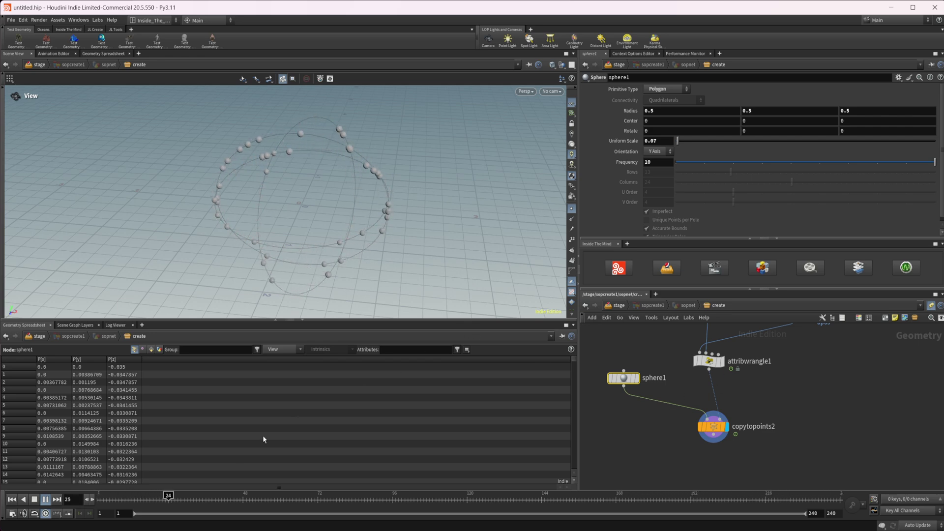
left_click(46, 499)
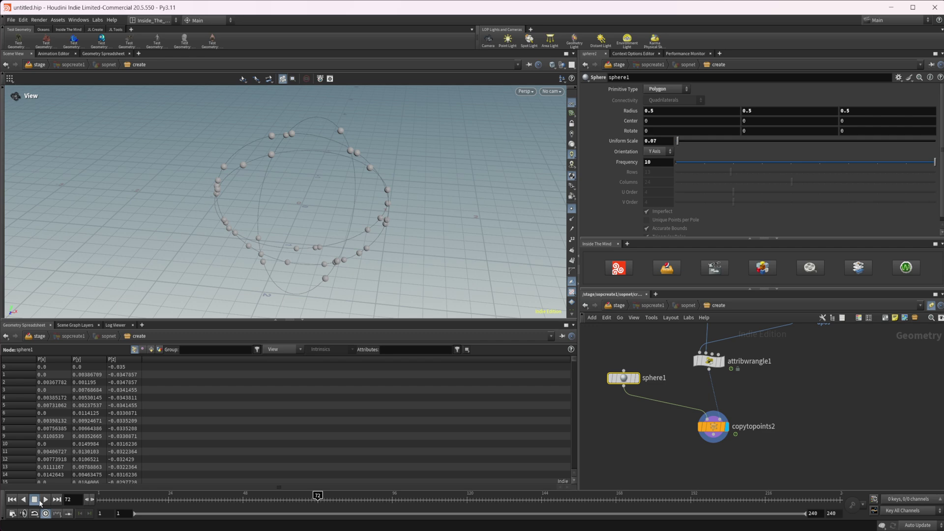
middle_click_drag(727, 373, 752, 411)
left_click(733, 399)
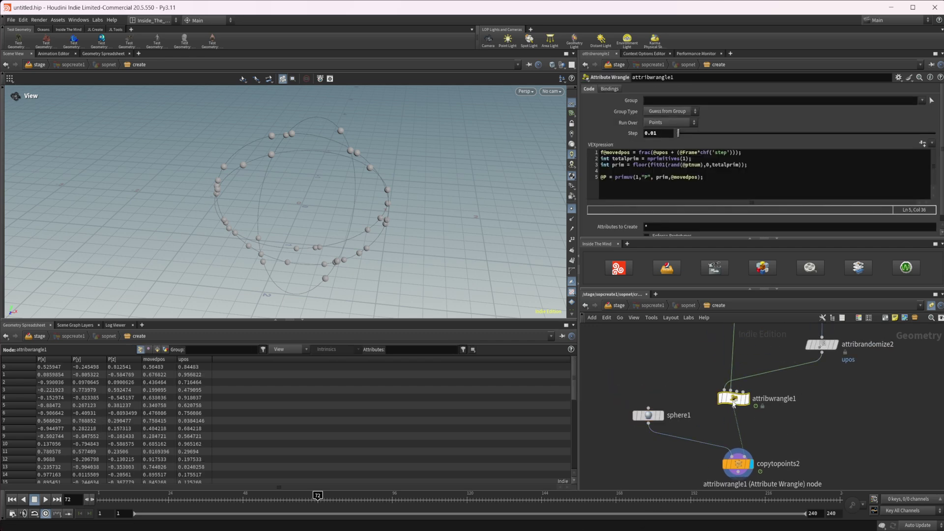
left_click(734, 153)
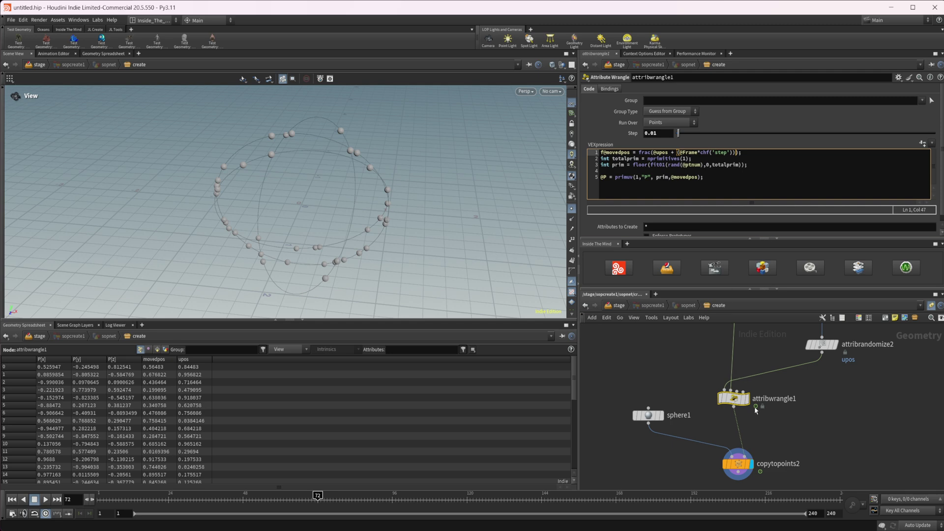
scroll(676, 375, "down", 3)
Step: Pan the network up to the circle nodes and select attribrandomize1
middle_click_drag(677, 375, 704, 433)
middle_click_drag(728, 364, 736, 379)
left_click(744, 373)
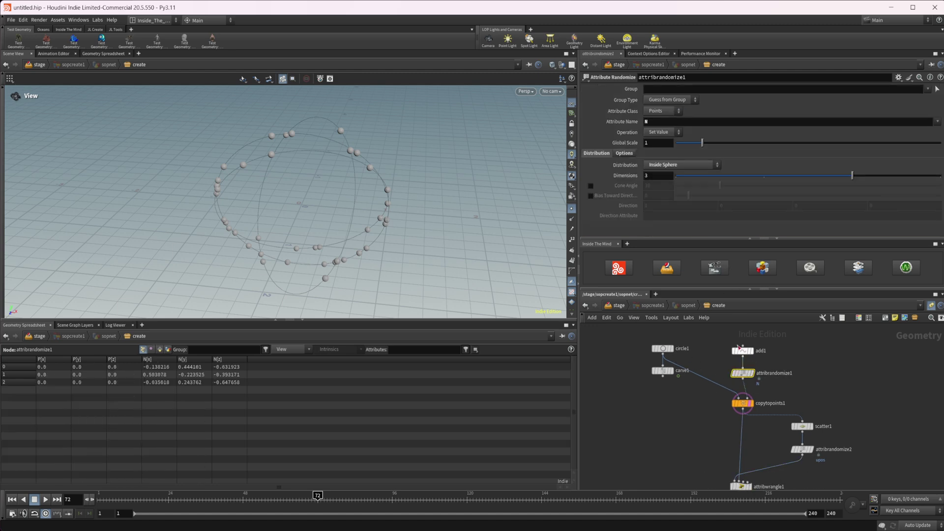
Step: Set attribrandomize1's Global Seed to 1.82 and play the animation
left_click(624, 153)
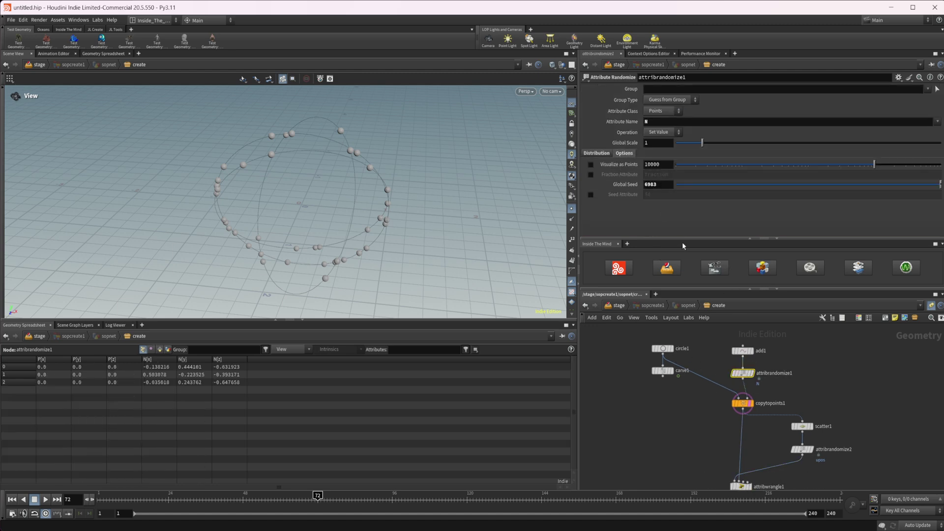
left_click(724, 184)
left_click(45, 499)
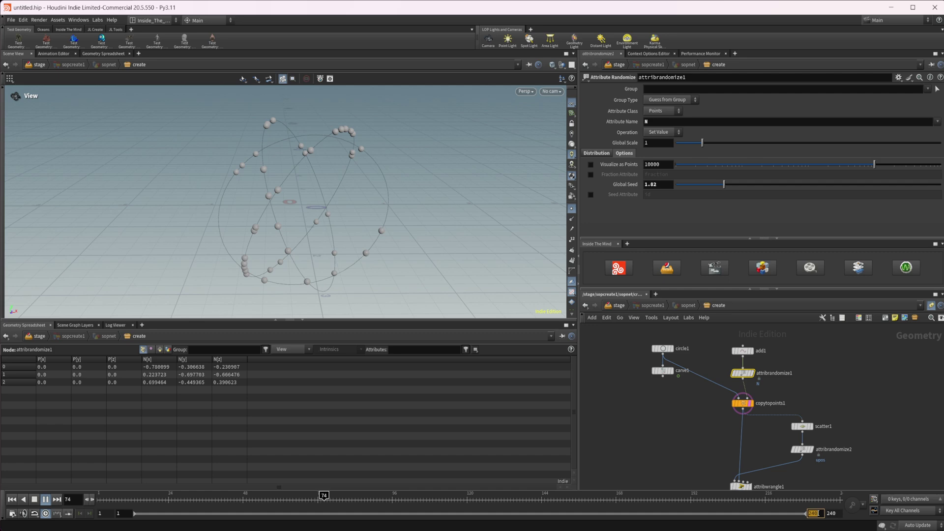
Step: Set the timeline end frame to 200 in both range fields
type("200")
key("Return")
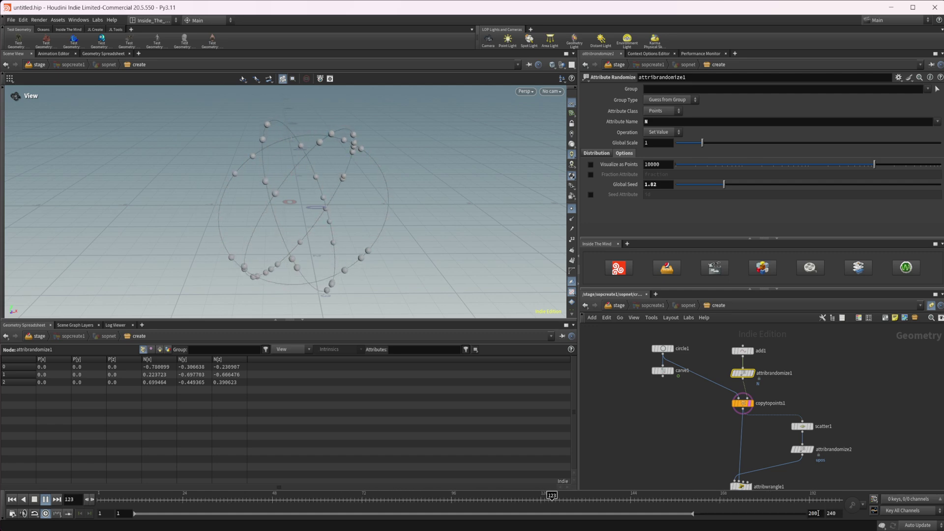
double_click(831, 513)
type("200")
key("Return")
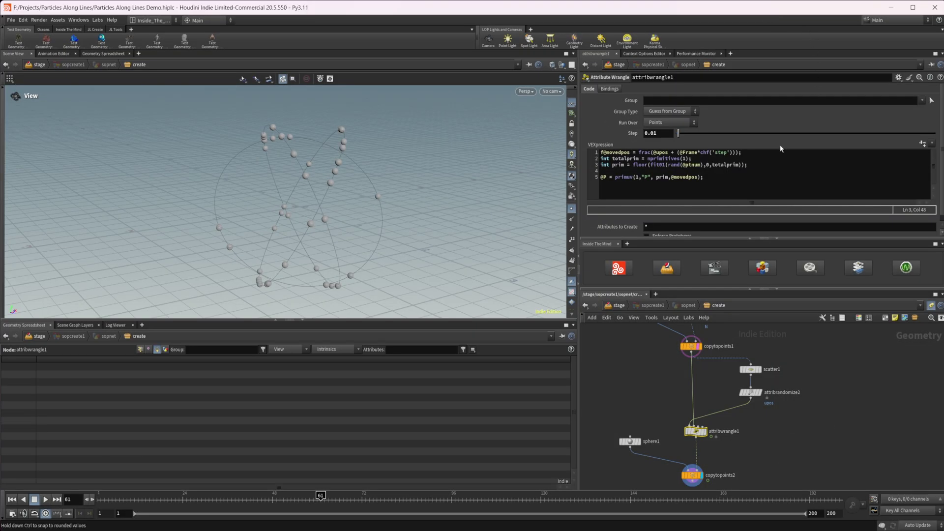
Step: Inspect copytopoints1's parameters and the wrangle code, then recook attribwrangle1
left_click(690, 160)
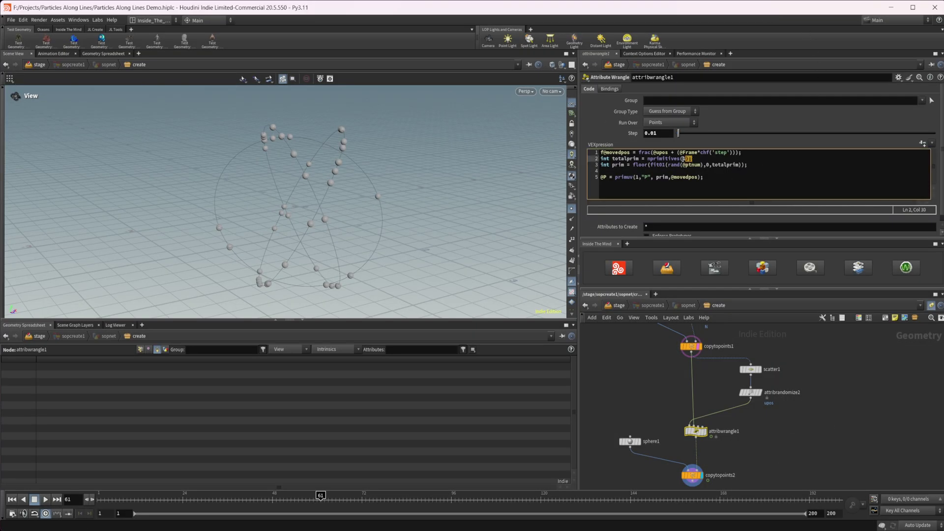
left_click(709, 165)
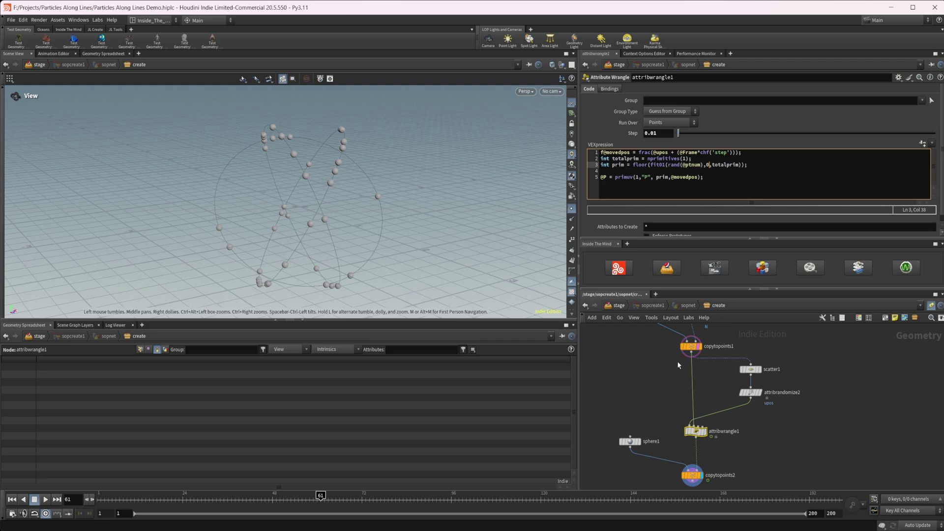
middle_click_drag(678, 365, 670, 405)
left_click(687, 420)
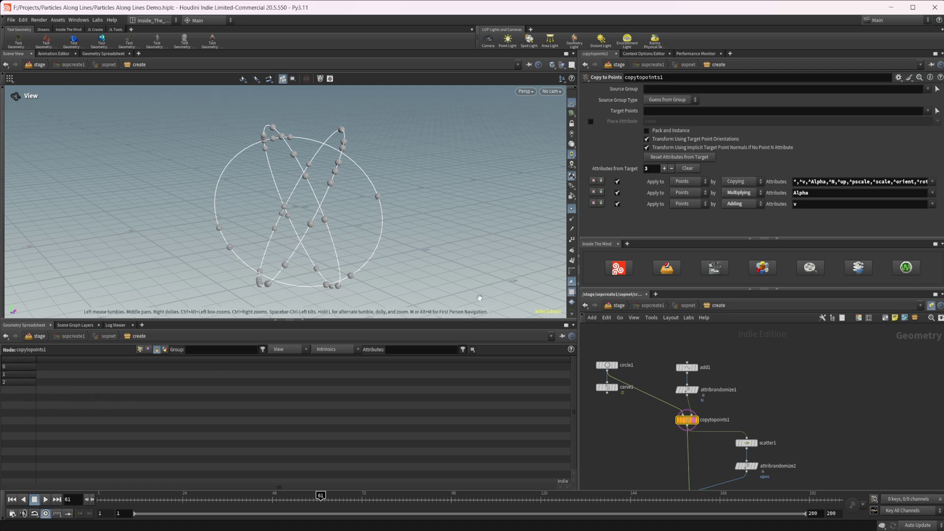
middle_click_drag(728, 472, 718, 437)
left_click(683, 470)
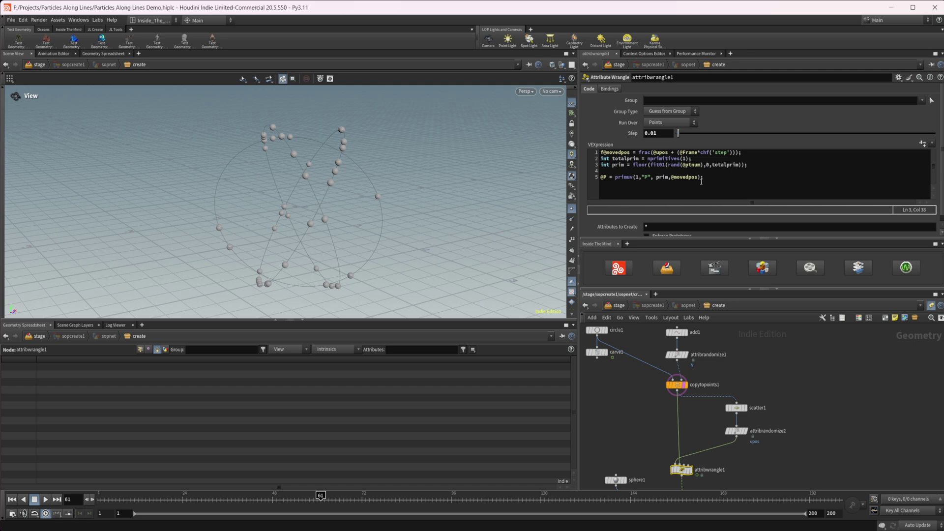
left_click_drag(713, 165, 723, 165)
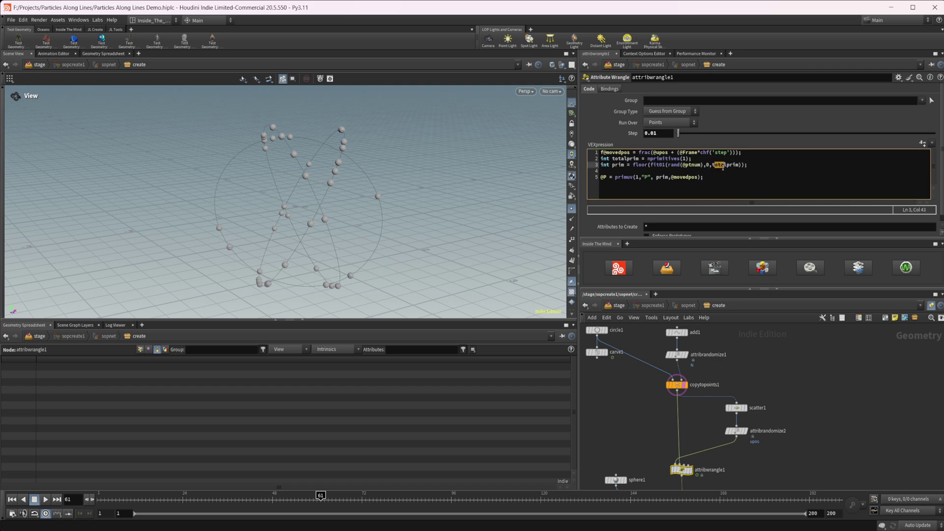
left_click(709, 170)
left_click(344, 248)
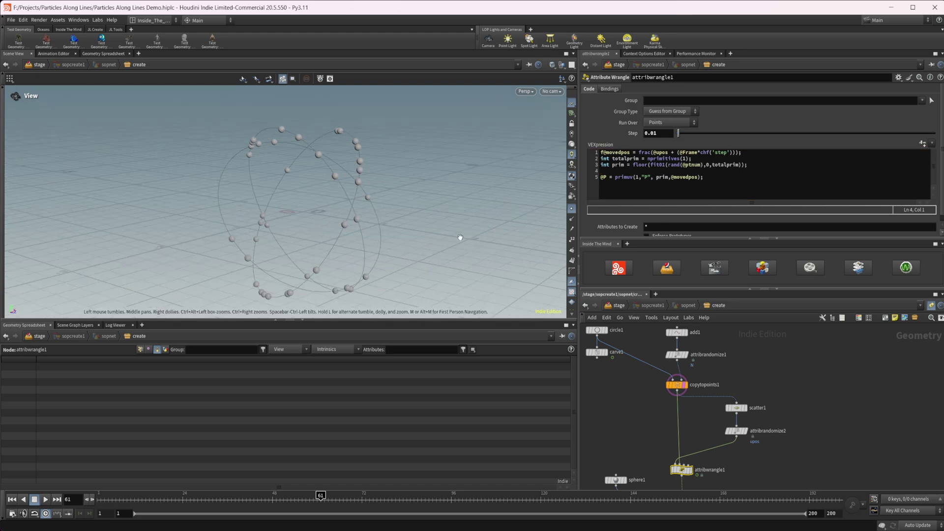
left_click(704, 164)
key("BackSpace")
key("BackSpace")
key("BackSpace")
key("BackSpace")
key("BackSpace")
key("BackSpace")
key("BackSpace")
key("BackSpace")
key("BackSpace")
key("BackSpace")
key("BackSpace")
key("BackSpace")
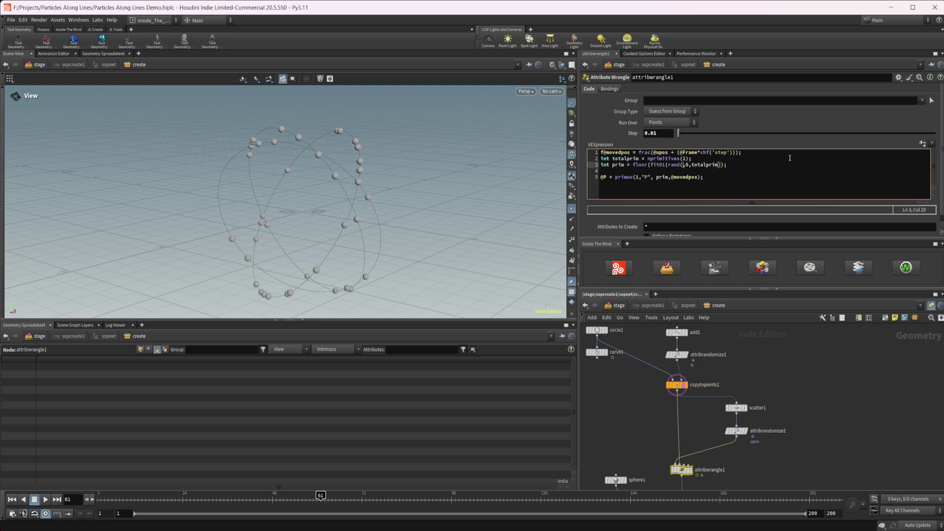
type("1")
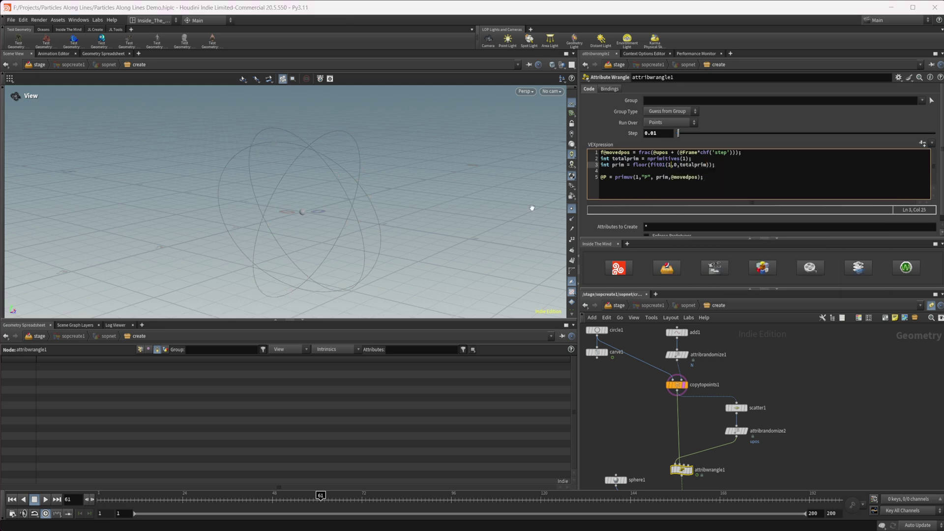
left_click_drag(295, 221, 288, 201)
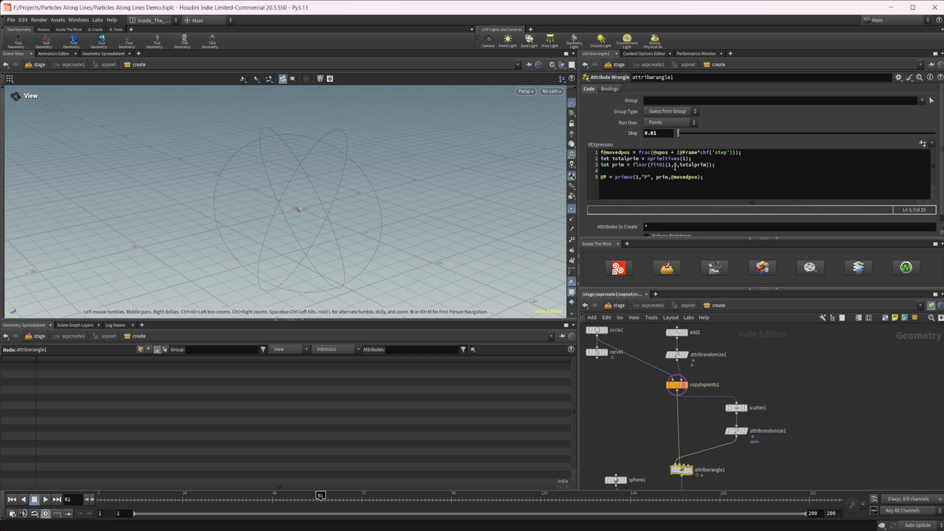
key("ctrl+z")
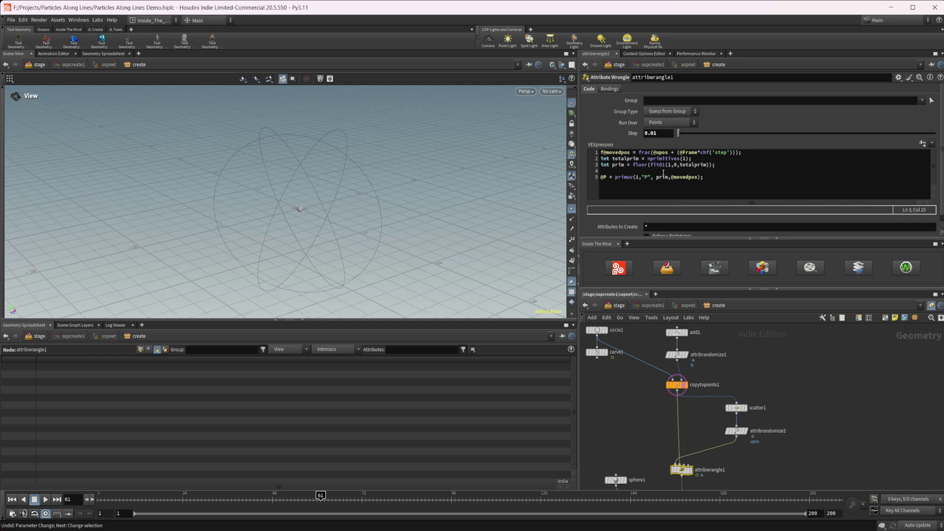
double_click(668, 165)
type("rand(@ptnum)")
left_click(741, 166)
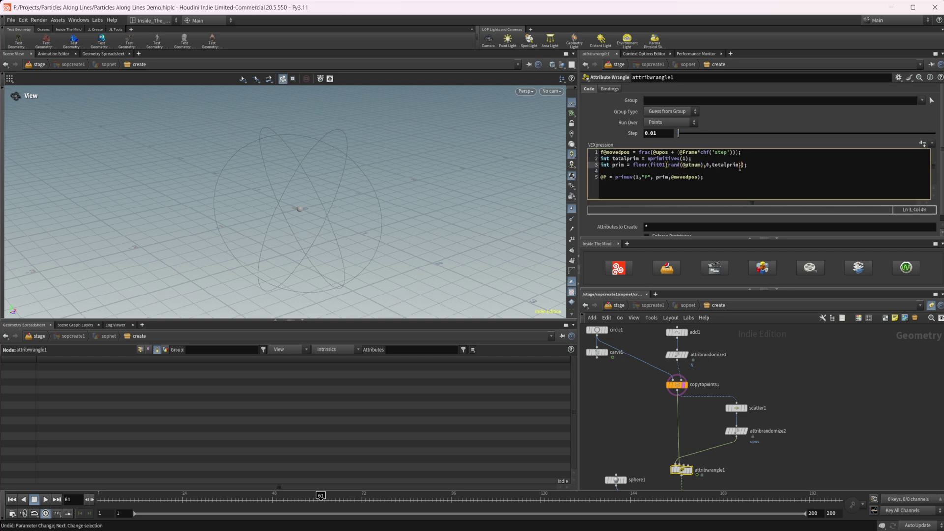
key("Left")
type("-1")
left_click_drag(344, 230, 305, 232)
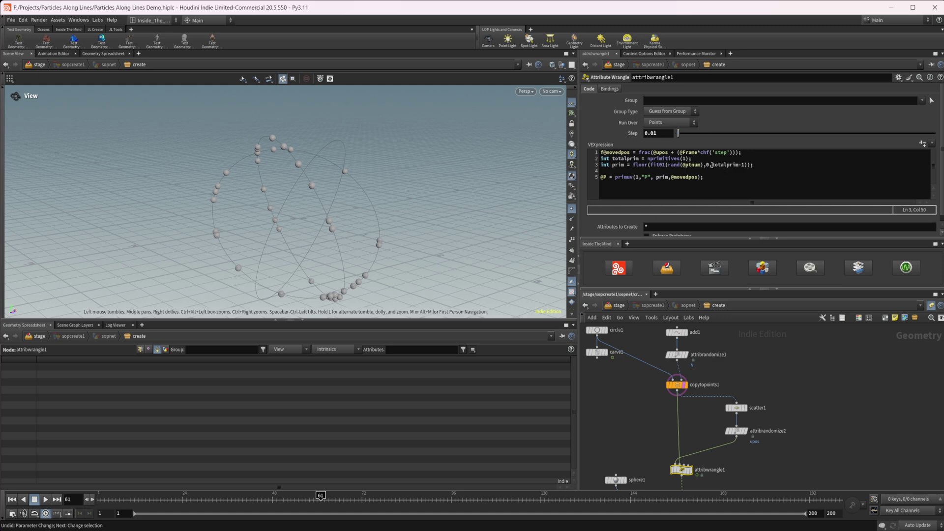
Step: Review copytopoints1's setup and the spheres on the circles from another angle
left_click_drag(712, 165, 736, 166)
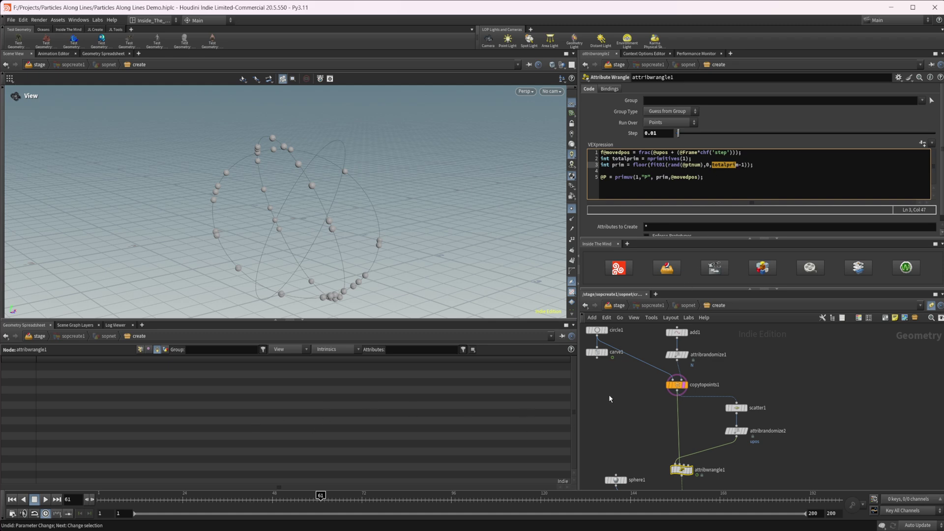
left_click(677, 384)
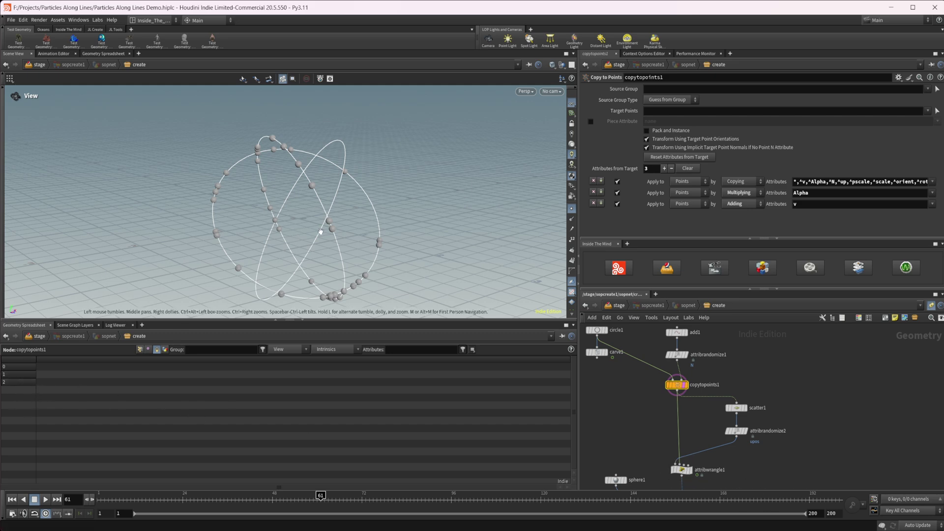
left_click(681, 470)
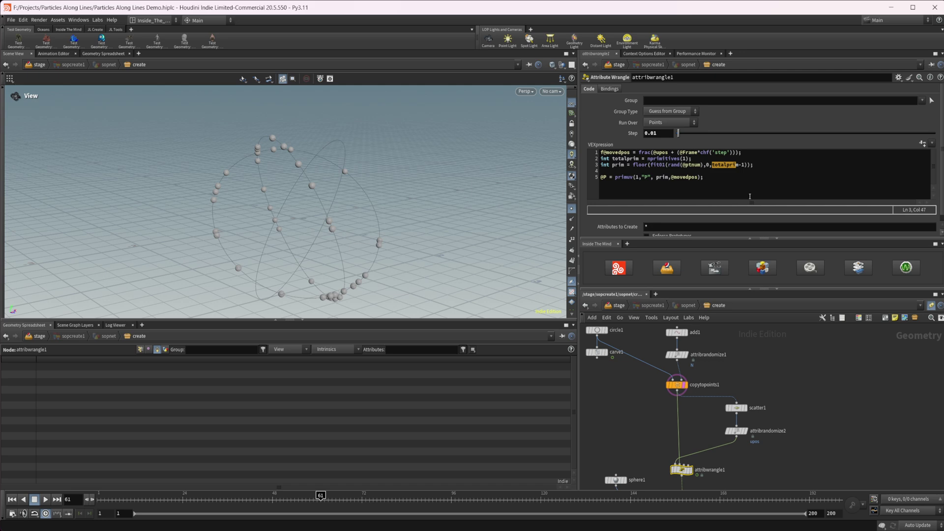
mouse_move(327, 249)
left_mouse_down()
mouse_move(337, 236)
mouse_move(331, 251)
left_mouse_up()
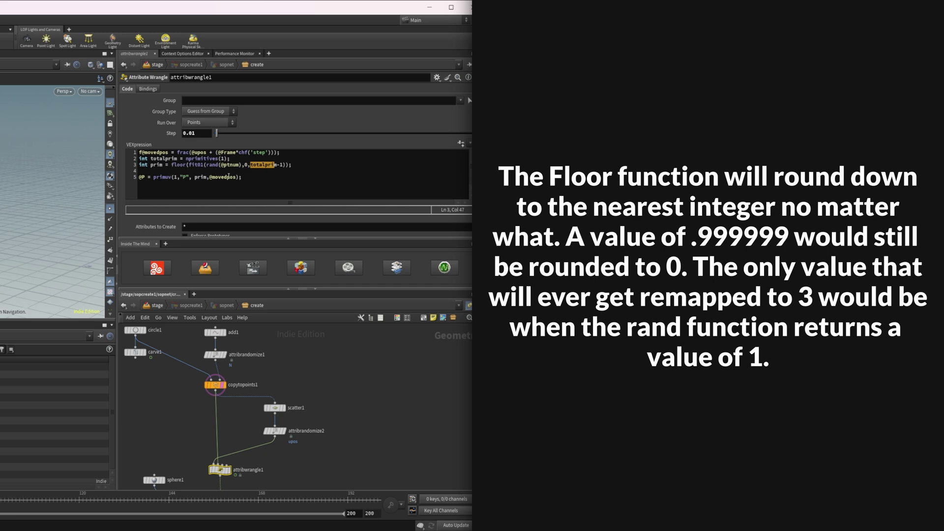
left_click(196, 172)
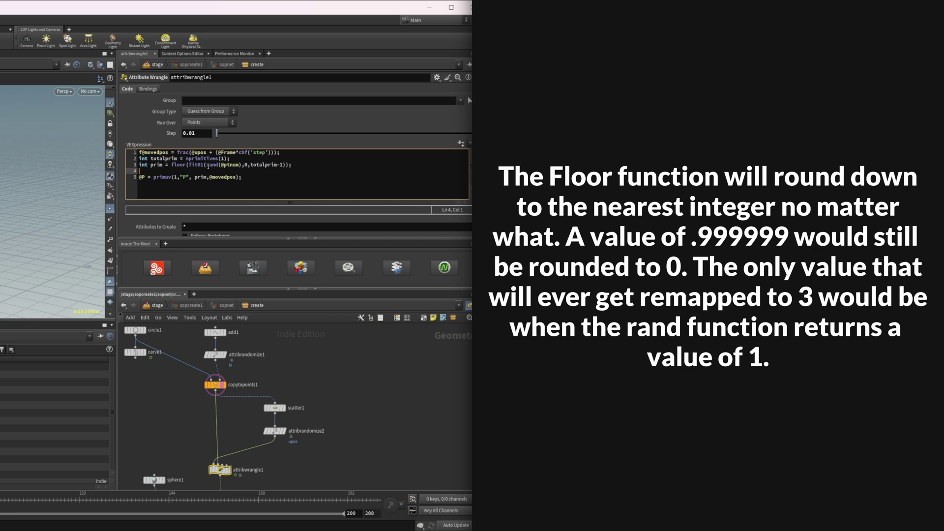
left_click_drag(208, 166, 195, 169)
left_click(289, 167)
key("Left")
key("BackSpace")
key("BackSpace")
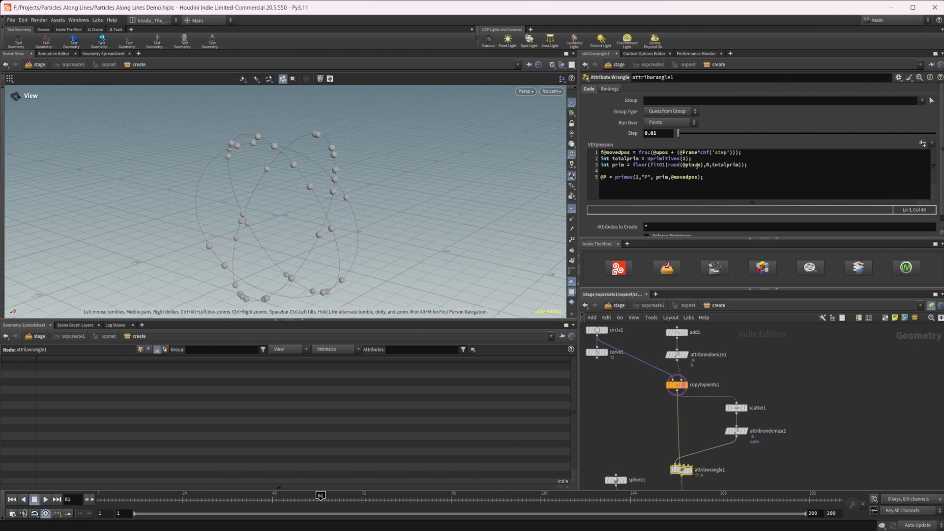
left_click(239, 165)
type("m")
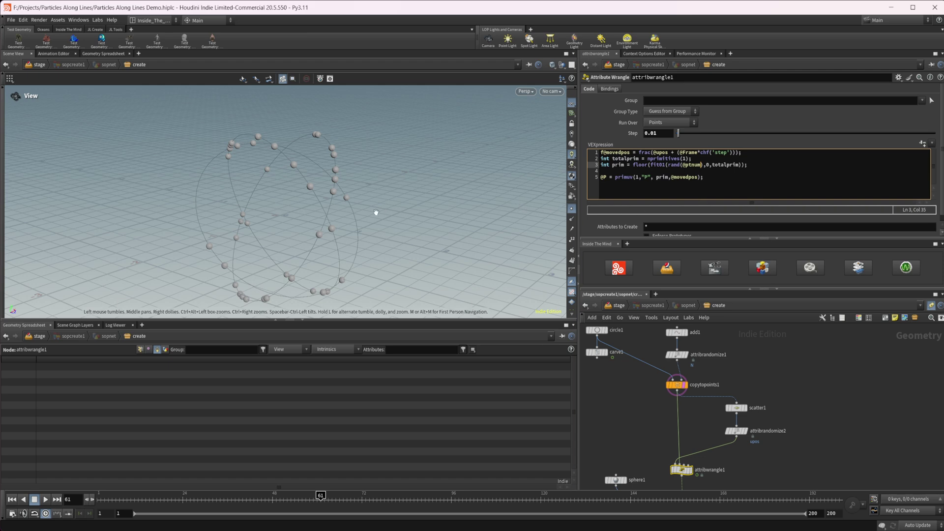
left_click_drag(377, 213, 414, 213)
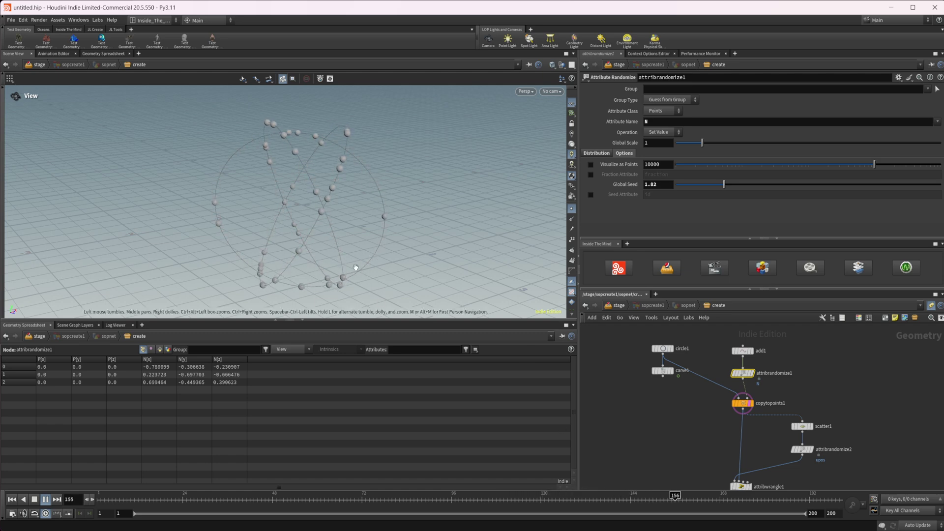
Step: Select attribwrangle1 to show its primuv VEX code and movedpos/upos point values
middle_click_drag(702, 452, 679, 443)
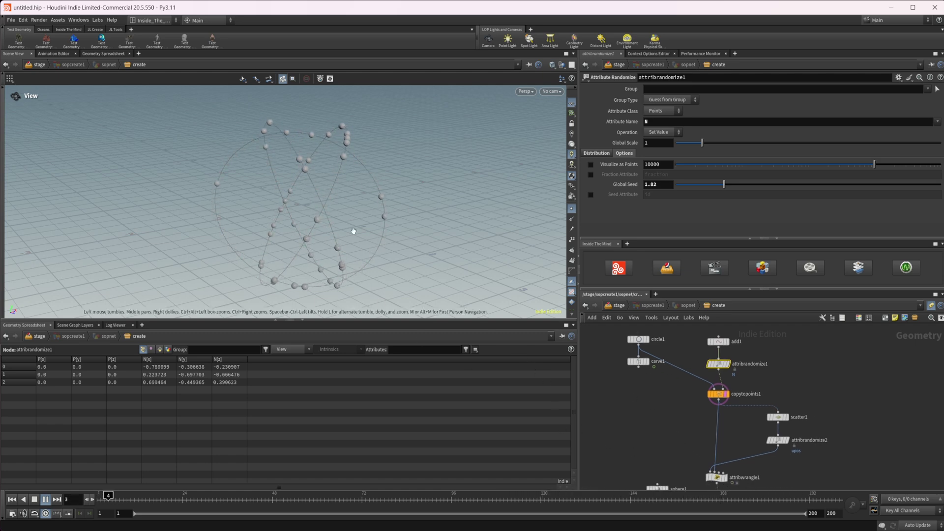
middle_click_drag(716, 473, 692, 429)
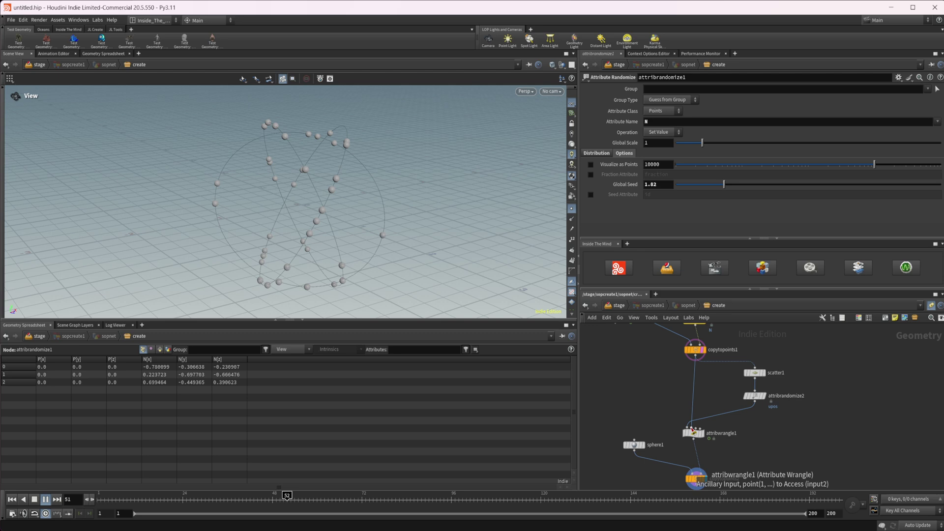
left_click(693, 432)
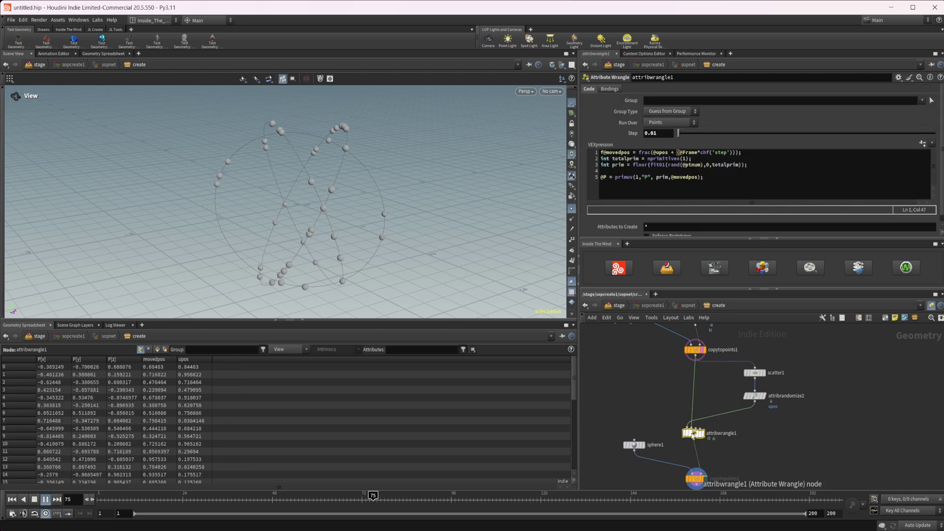
left_click(641, 178)
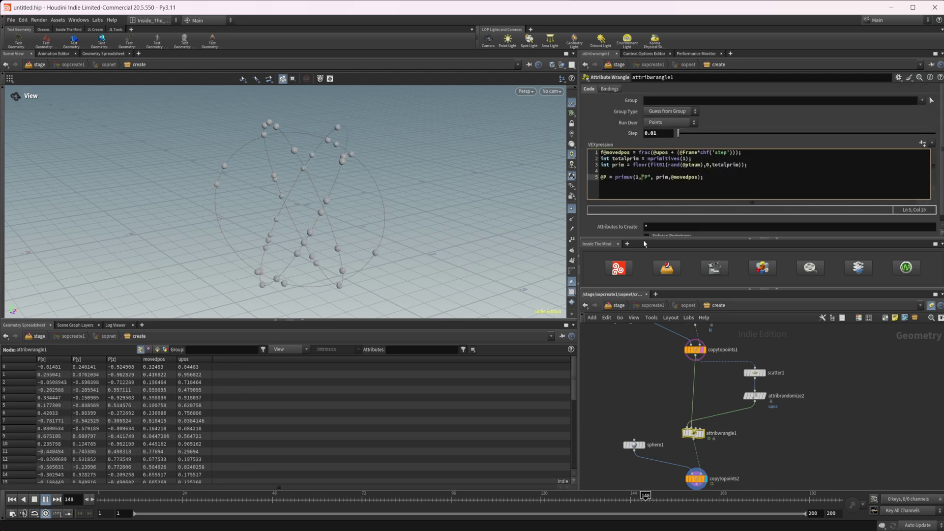
left_click(720, 182)
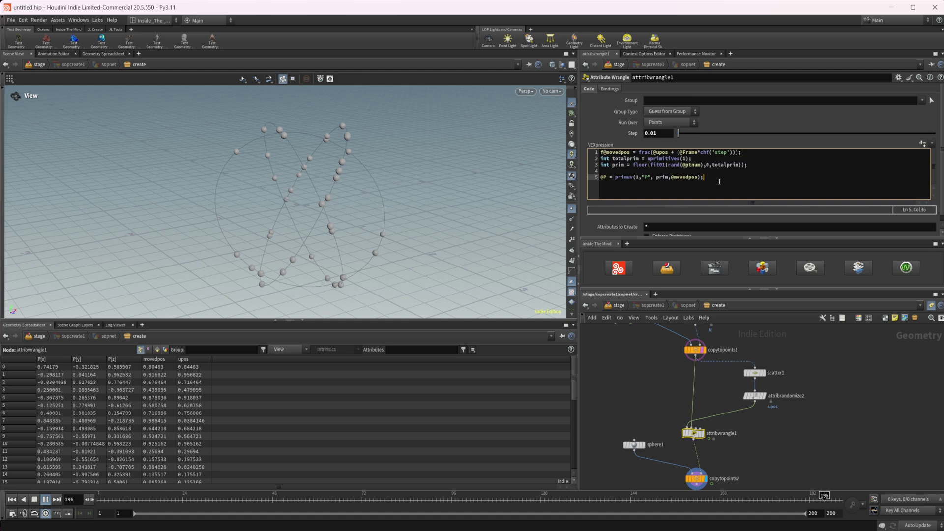